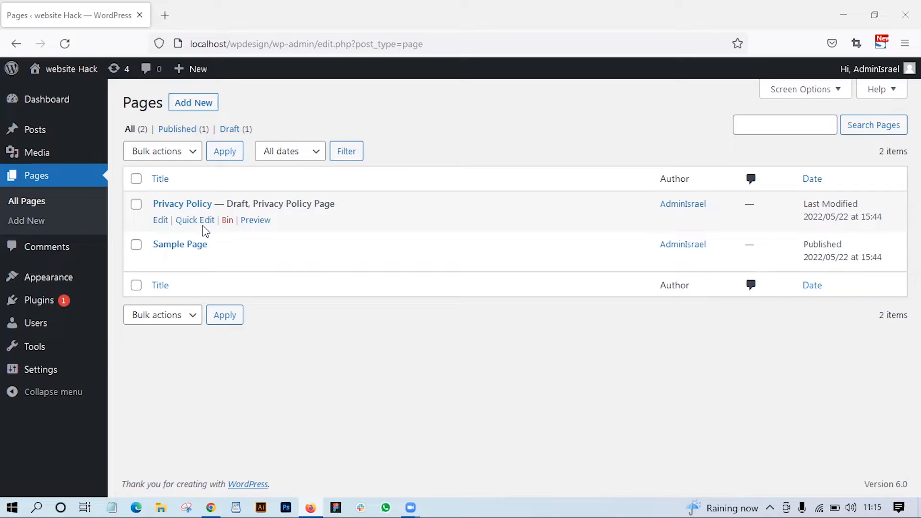
# - Search the plugin directory for elementor and install the Elementor Website Builder plugin
pyautogui.click(20, 306)
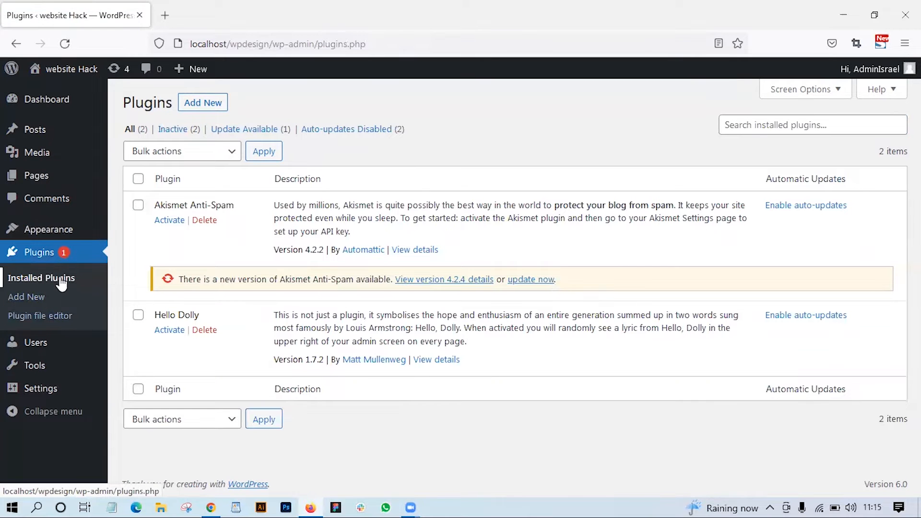
pyautogui.click(190, 110)
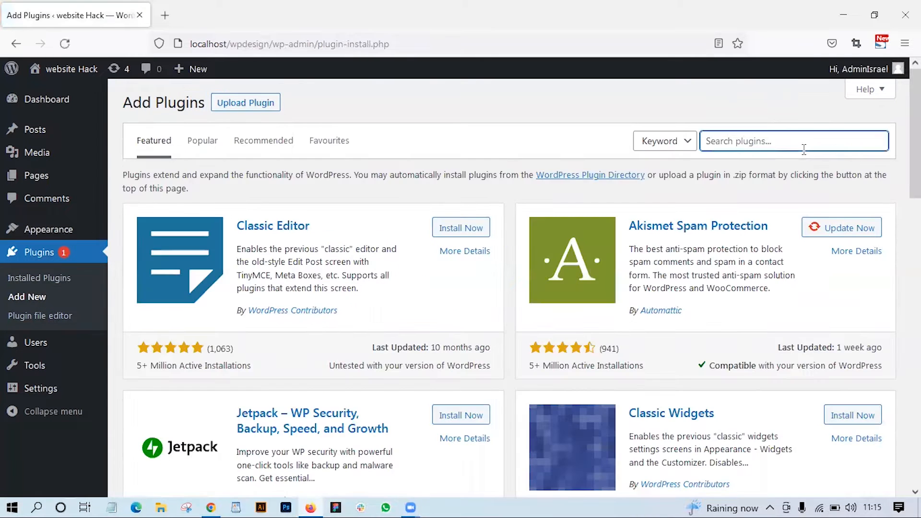
pyautogui.click(804, 148)
pyautogui.write('W')
pyautogui.press('BackSpace')
pyautogui.write('ELEM')
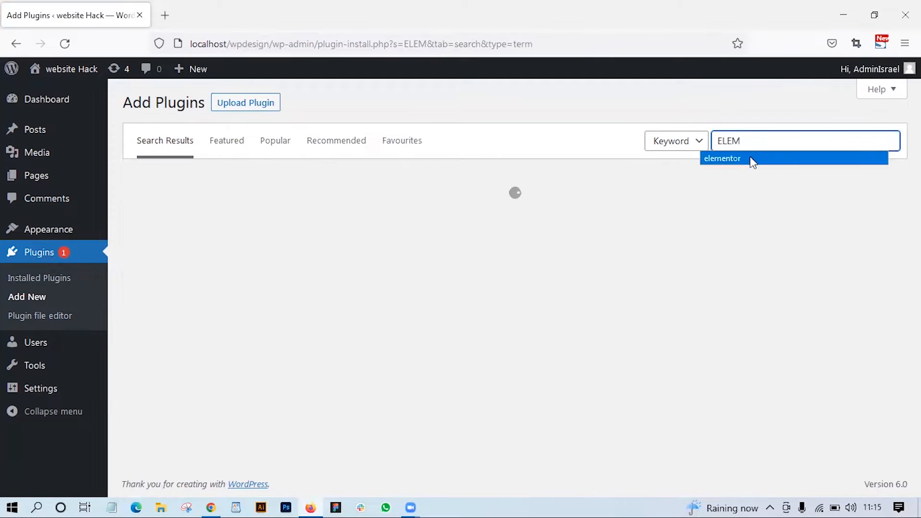
pyautogui.click(750, 158)
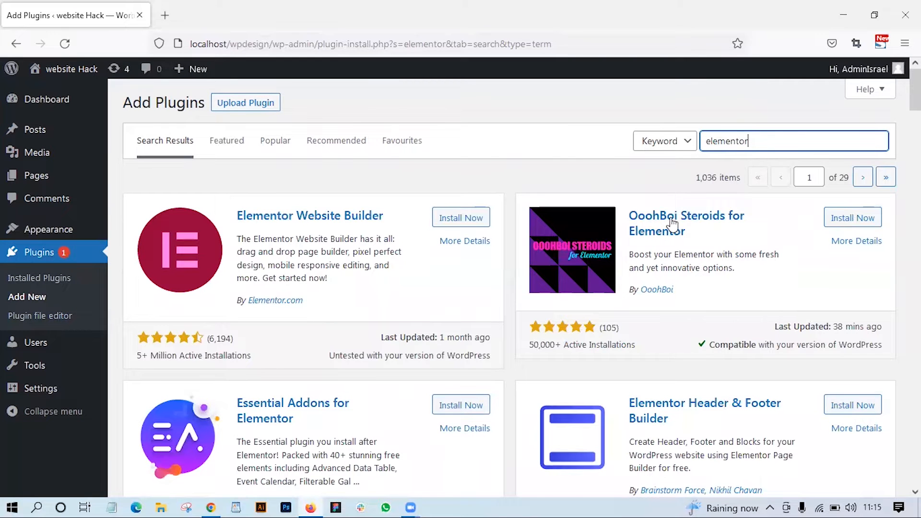
pyautogui.click(469, 220)
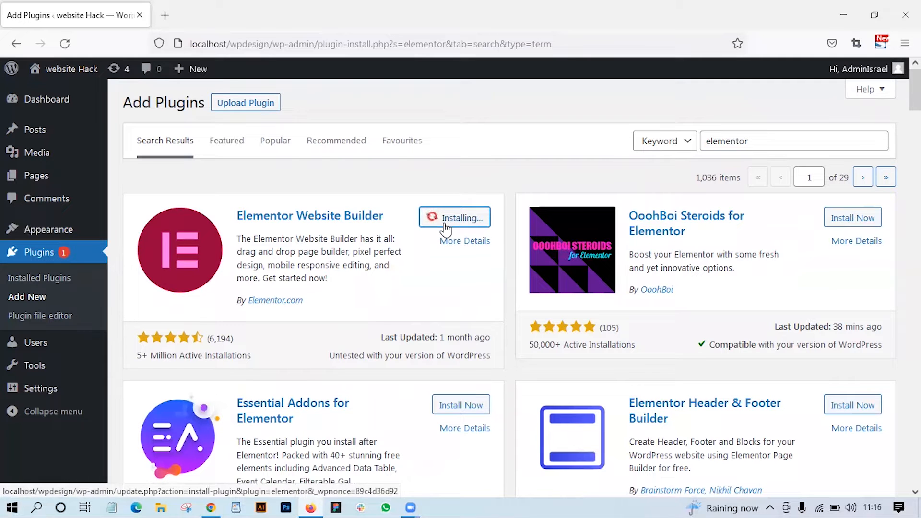
# - Install the Essential Addons for Elementor plugin from the same search results
pyautogui.scroll(-3, 441, 231)
pyautogui.scroll(-2, 445, 230)
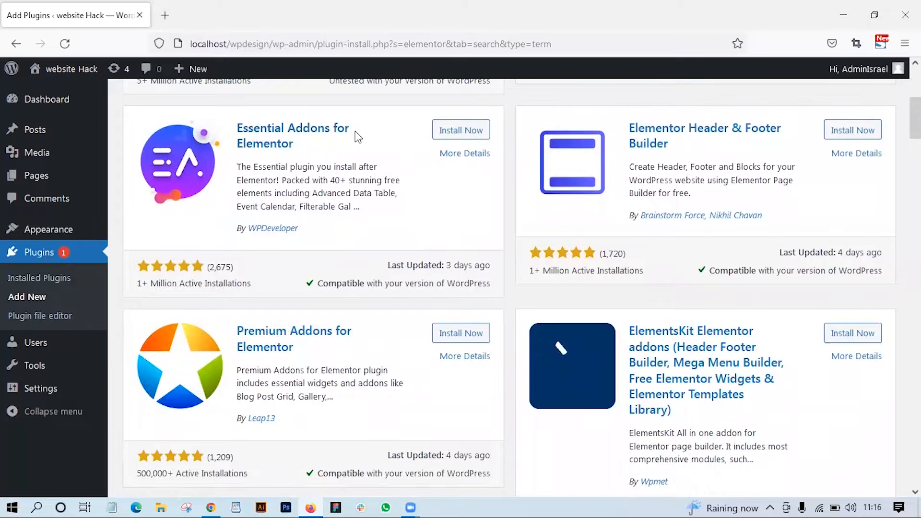
pyautogui.click(459, 132)
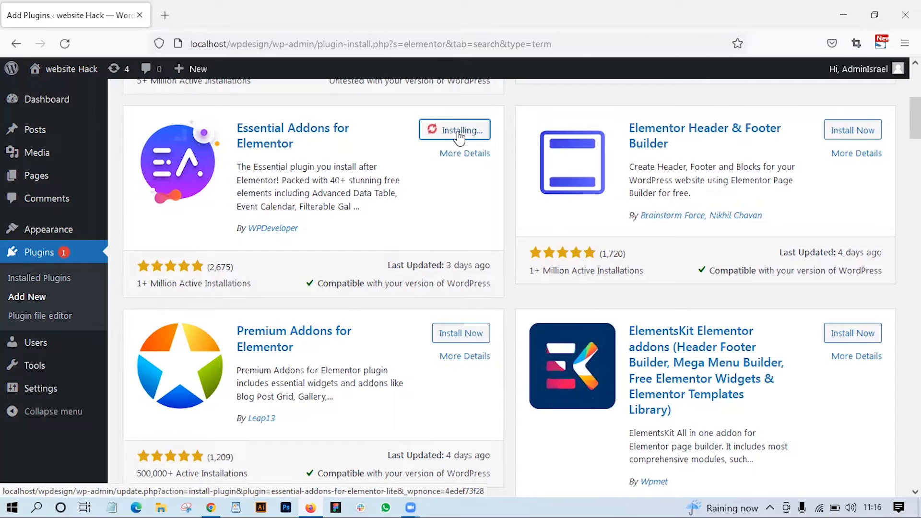
# - Open the site's Pages list in a separate browser tab, keeping the plugin installation page open
pyautogui.scroll(5, 456, 231)
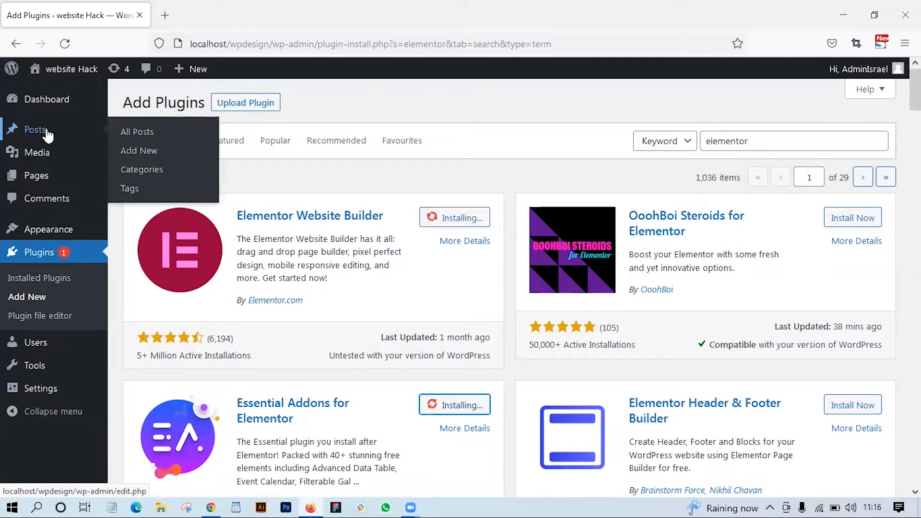
pyautogui.moveTo(26, 186)
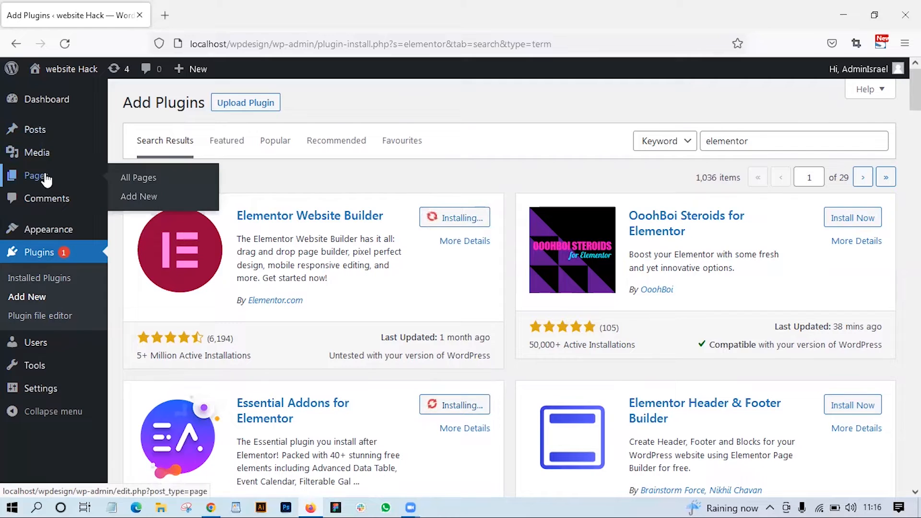
pyautogui.click(45, 173)
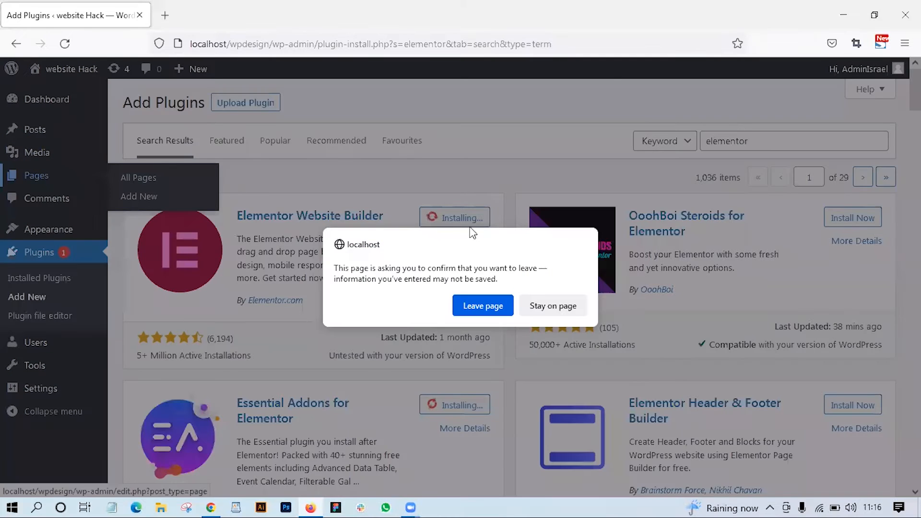
pyautogui.click(547, 313)
pyautogui.rightClick(39, 177)
pyautogui.click(85, 189)
pyautogui.click(172, 16)
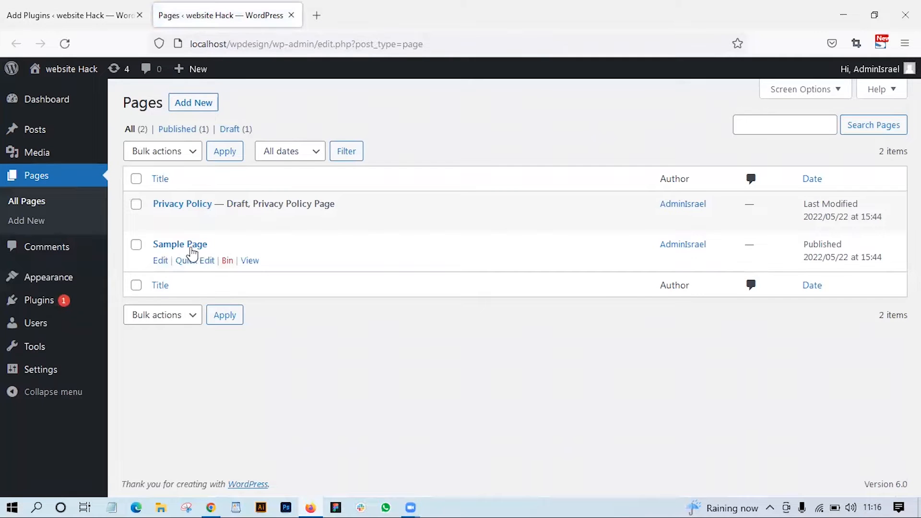
# - Create a new page, dismiss the block editor welcome guide and title the page "Home Page"
pyautogui.click(197, 106)
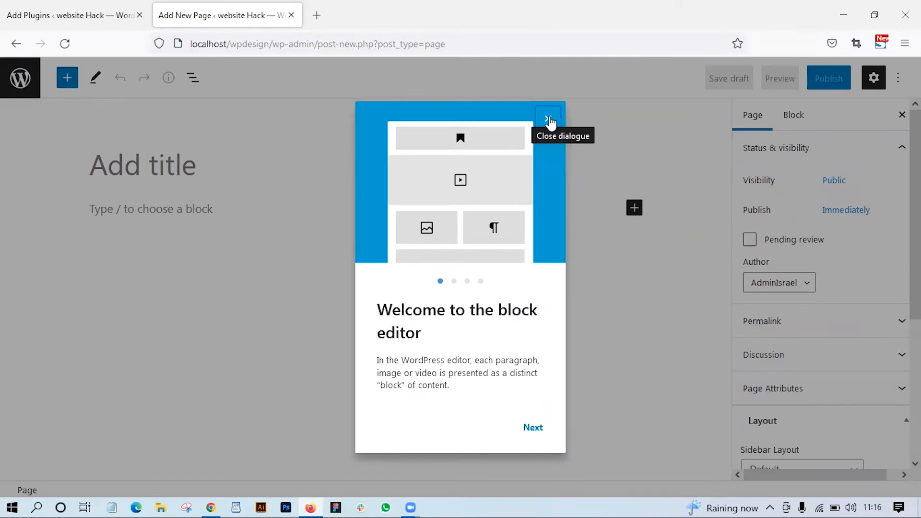
pyautogui.click(549, 121)
pyautogui.click(187, 167)
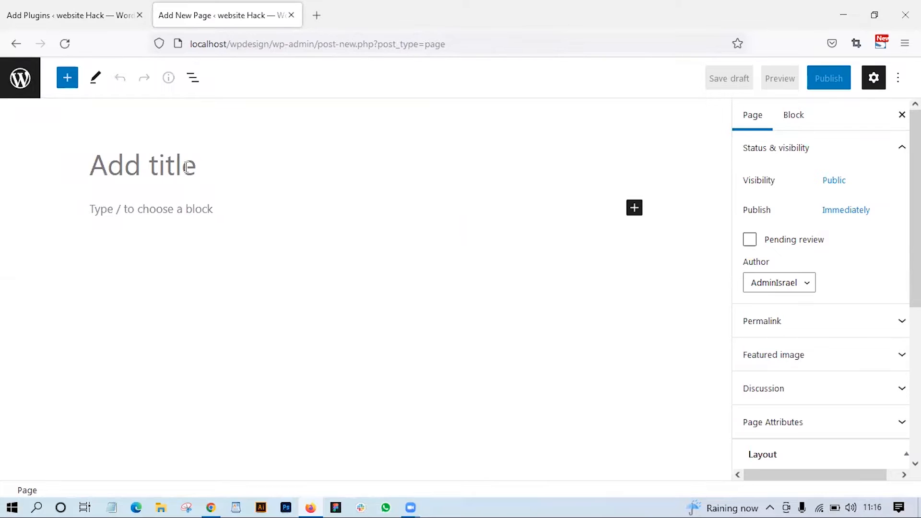
pyautogui.write('th')
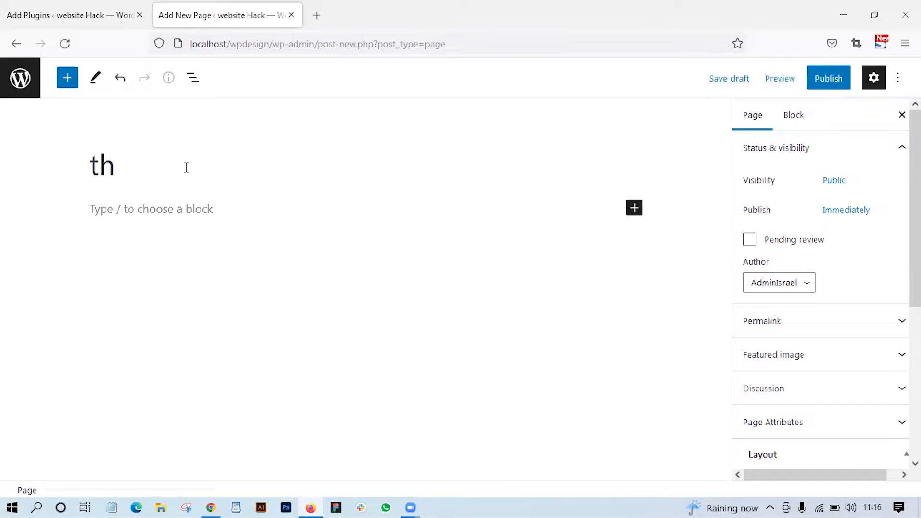
pyautogui.press('BackSpace')
pyautogui.press('BackSpace')
pyautogui.write('h')
pyautogui.press('BackSpace')
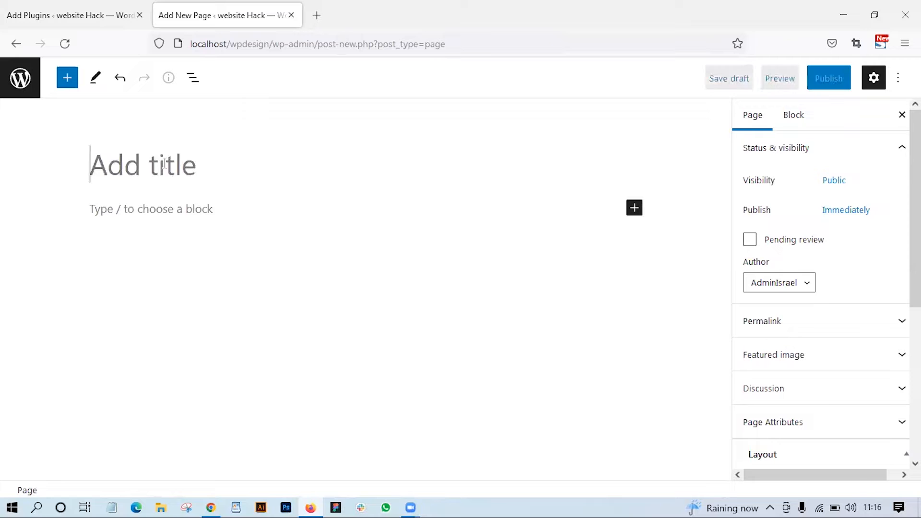
pyautogui.write('h')
pyautogui.press('BackSpace')
pyautogui.write('Home Page')
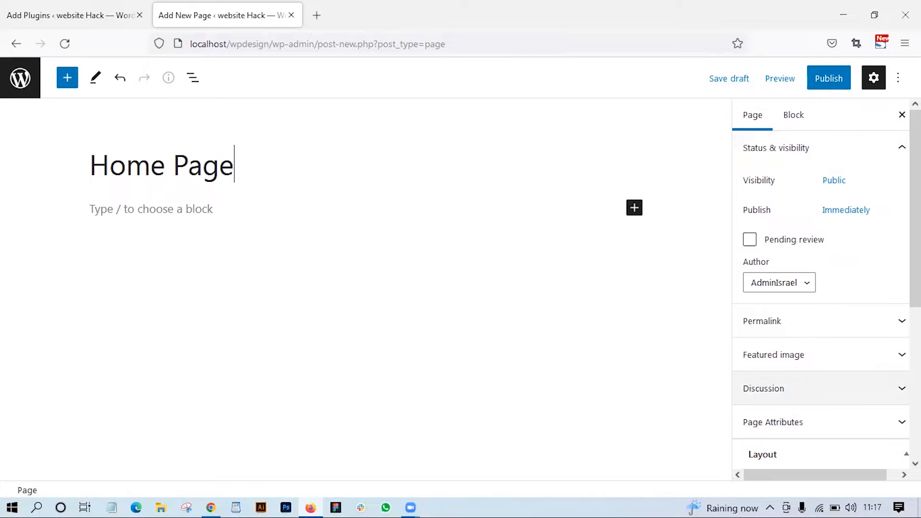
# - Examine the new page's attributes and its sidebar, footer and content container layout options
pyautogui.click(894, 422)
pyautogui.scroll(-3, 863, 374)
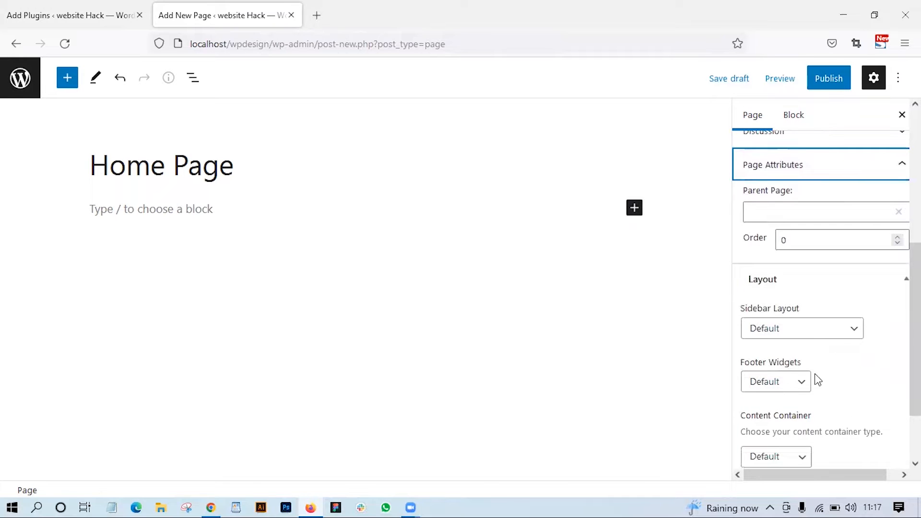
pyautogui.click(854, 331)
pyautogui.click(854, 331)
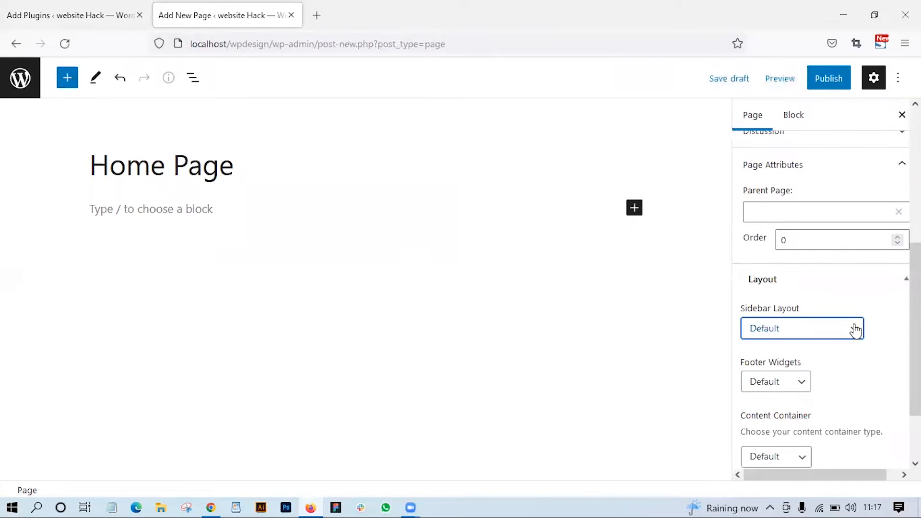
pyautogui.scroll(3, 854, 321)
pyautogui.click(886, 302)
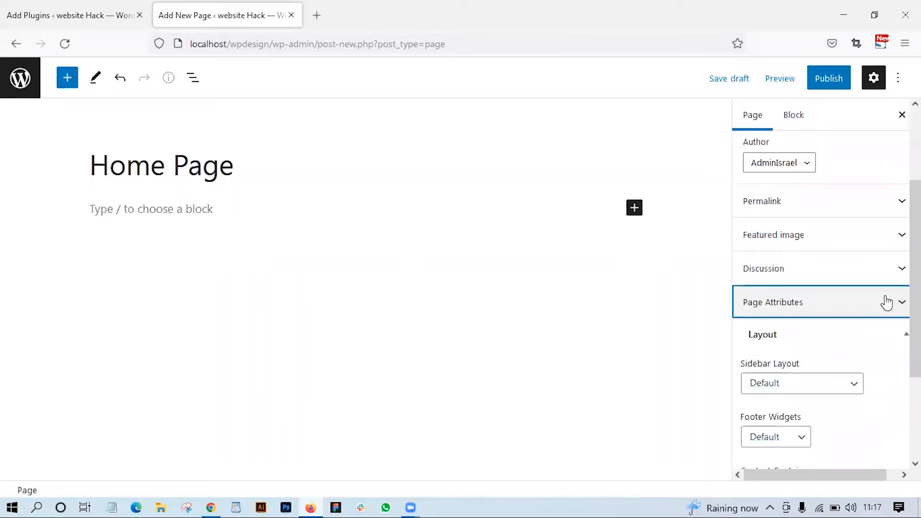
pyautogui.scroll(-3, 887, 302)
pyautogui.scroll(5, 863, 287)
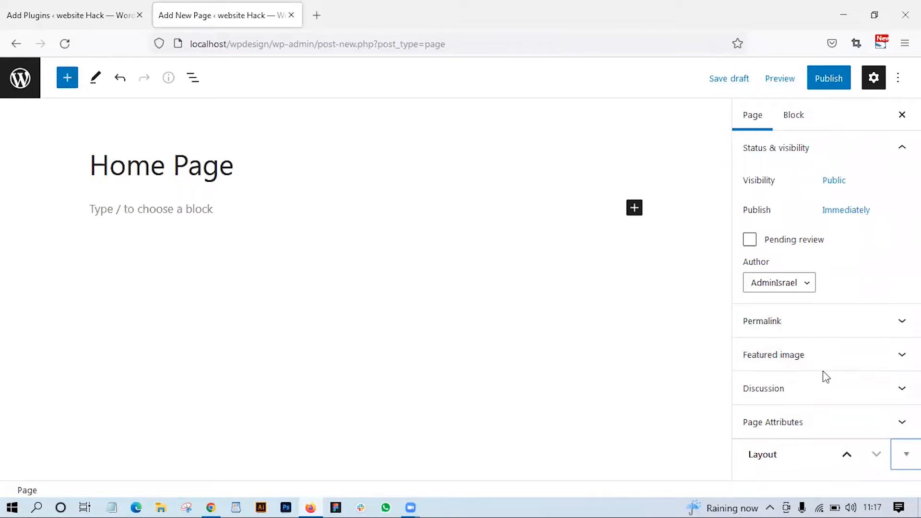
# - Publish the Home Page and look over the live page on the site
pyautogui.click(828, 84)
pyautogui.click(804, 80)
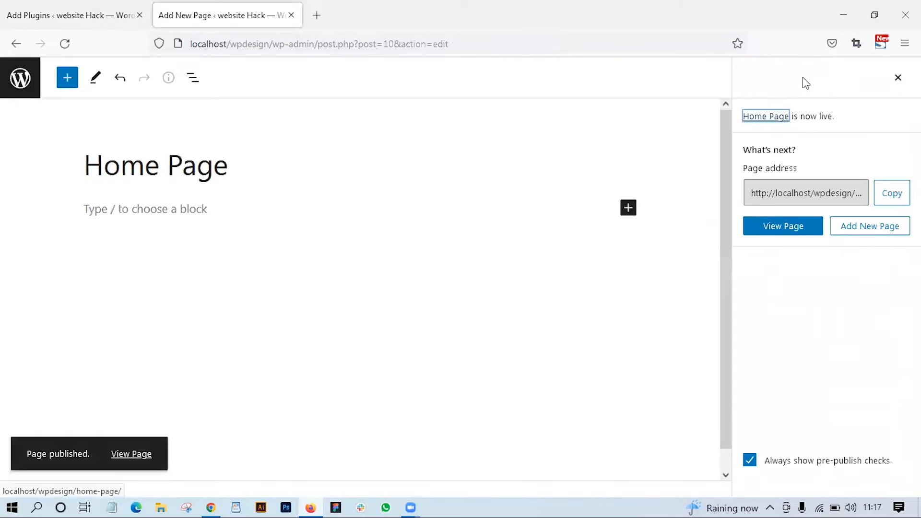
pyautogui.click(131, 455)
pyautogui.scroll(-2, 391, 345)
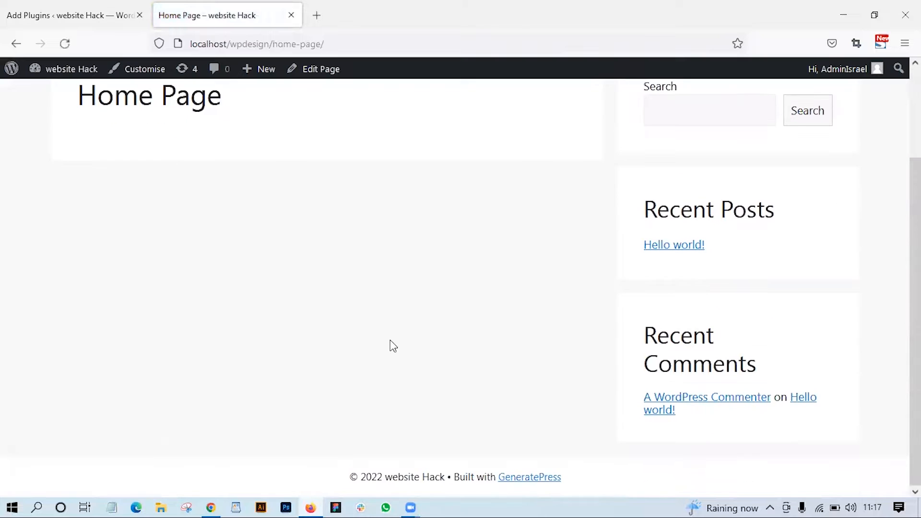
pyautogui.scroll(2, 768, 148)
pyautogui.scroll(-2, 730, 333)
pyautogui.scroll(2, 731, 341)
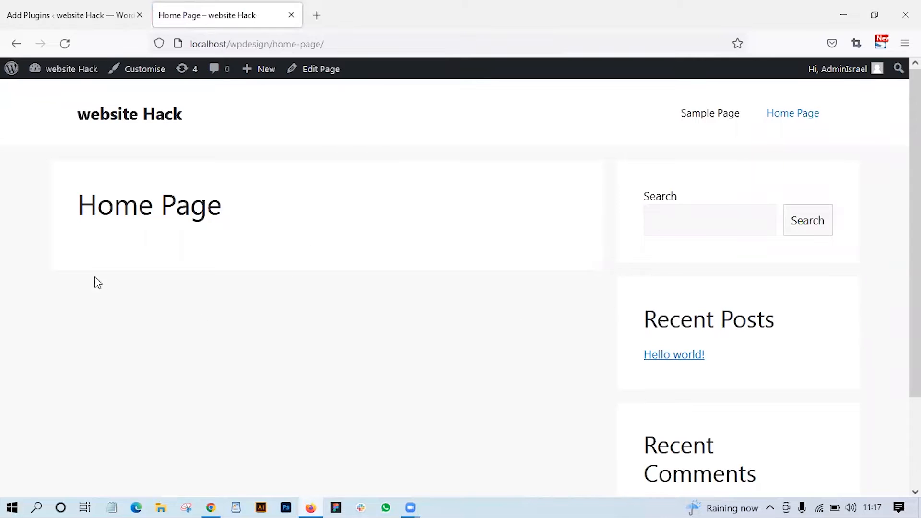
pyautogui.scroll(-2, 430, 232)
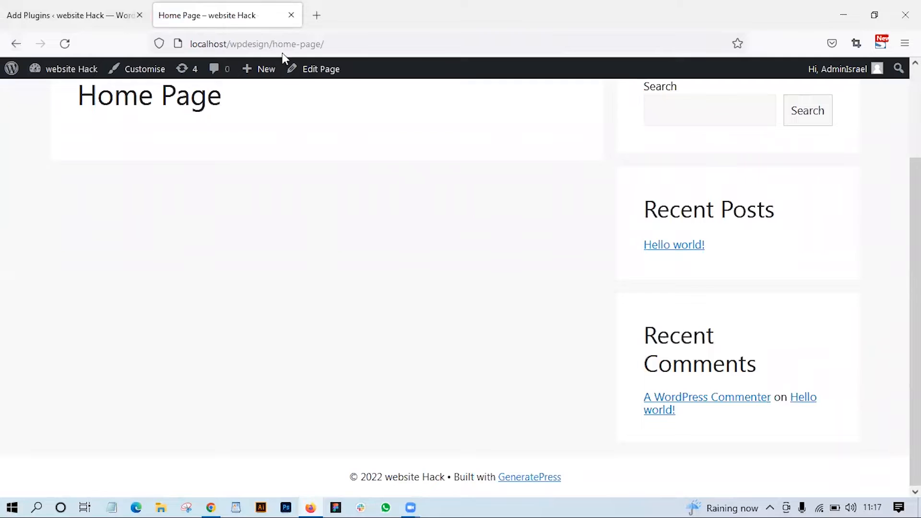
# - Reopen the Home Page for editing and insert an Image block below the title
pyautogui.click(317, 73)
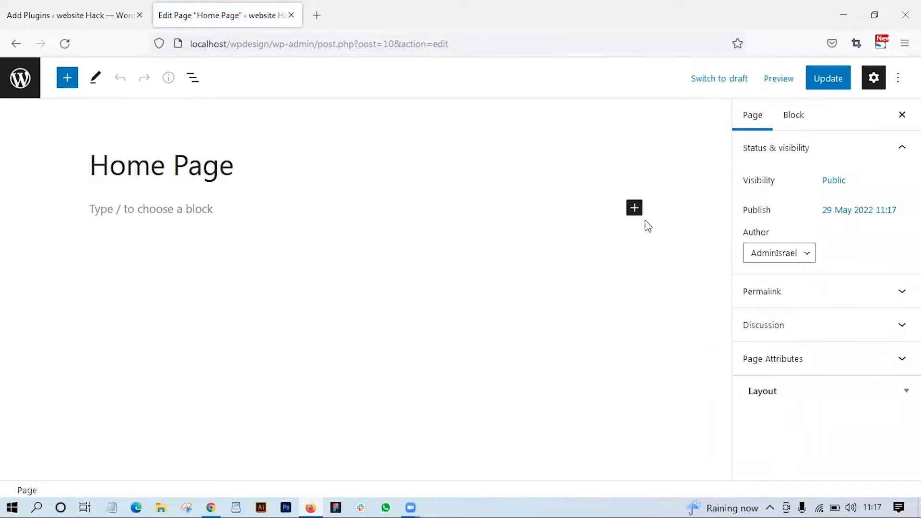
pyautogui.click(634, 209)
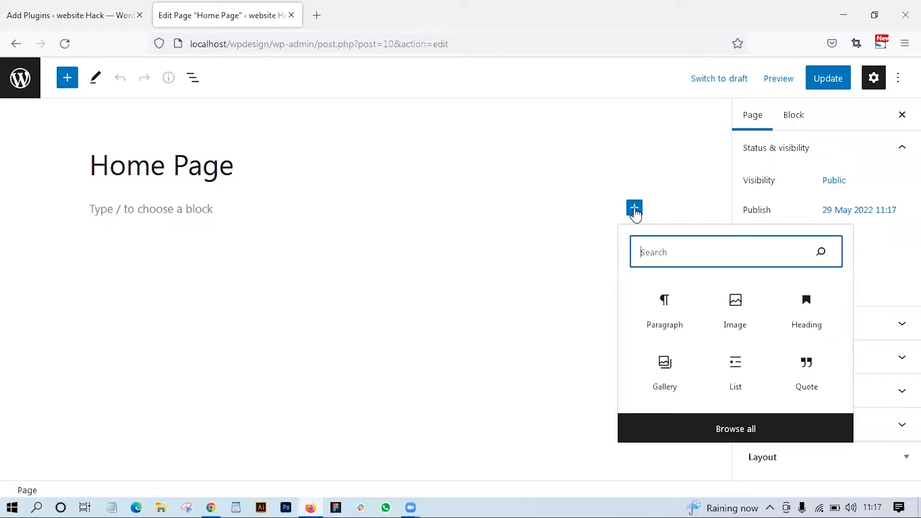
pyautogui.click(738, 303)
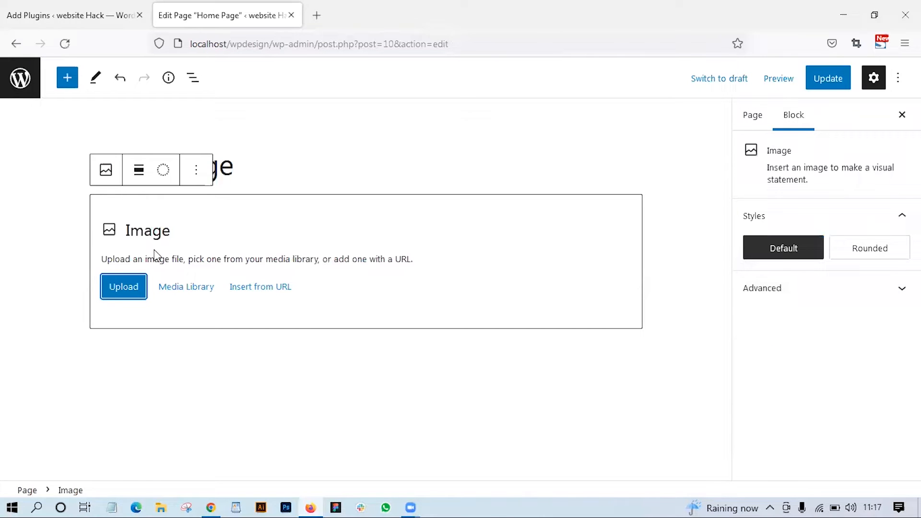
# - Upload the 3004573-removebg-preview picture from Downloads into the Image block and update the page
pyautogui.click(137, 293)
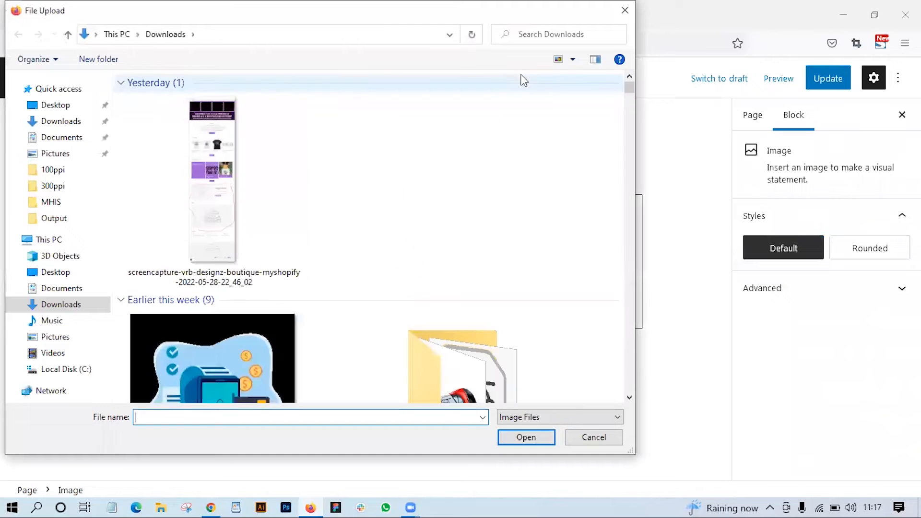
pyautogui.scroll(-5, 239, 247)
pyautogui.click(72, 121)
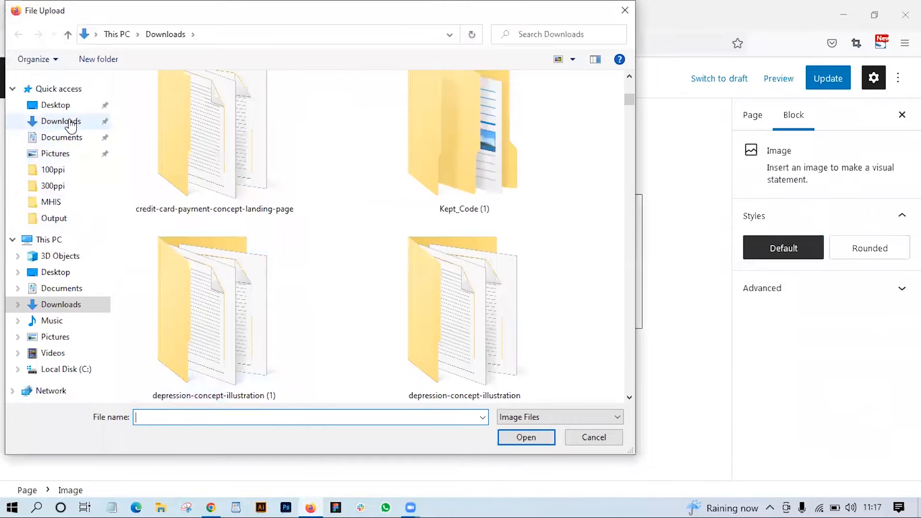
pyautogui.scroll(-6, 243, 317)
pyautogui.scroll(3, 236, 273)
pyautogui.click(236, 269)
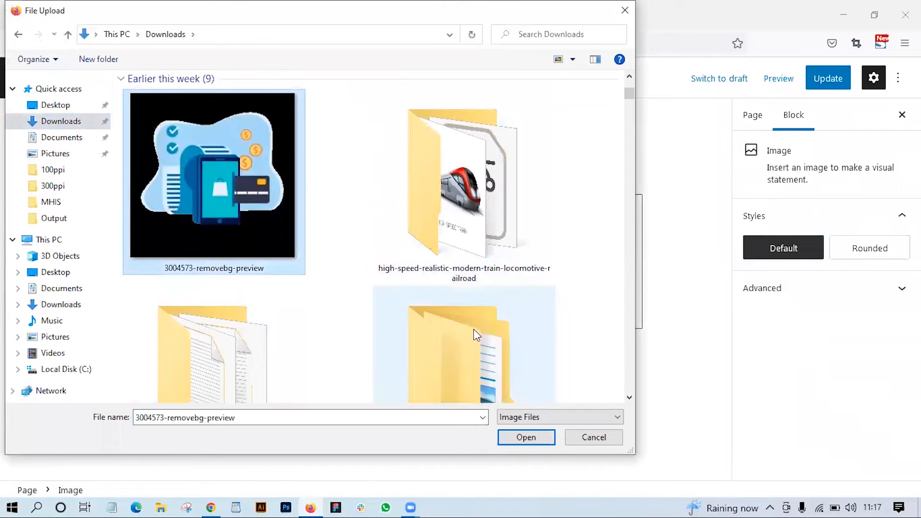
pyautogui.click(528, 436)
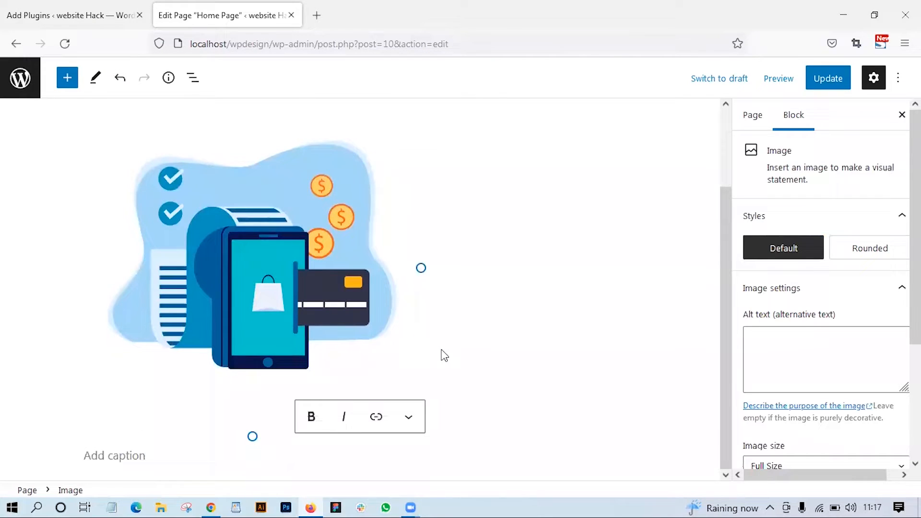
pyautogui.scroll(2, 525, 292)
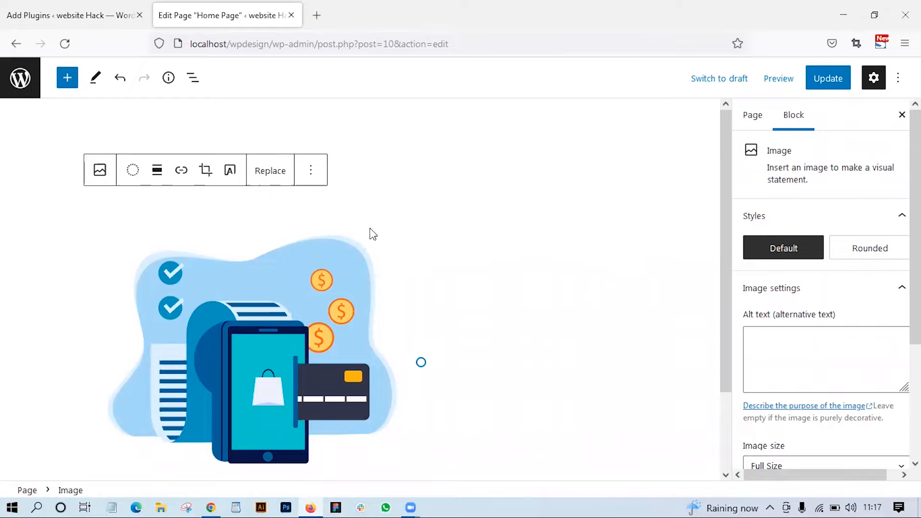
pyautogui.click(816, 80)
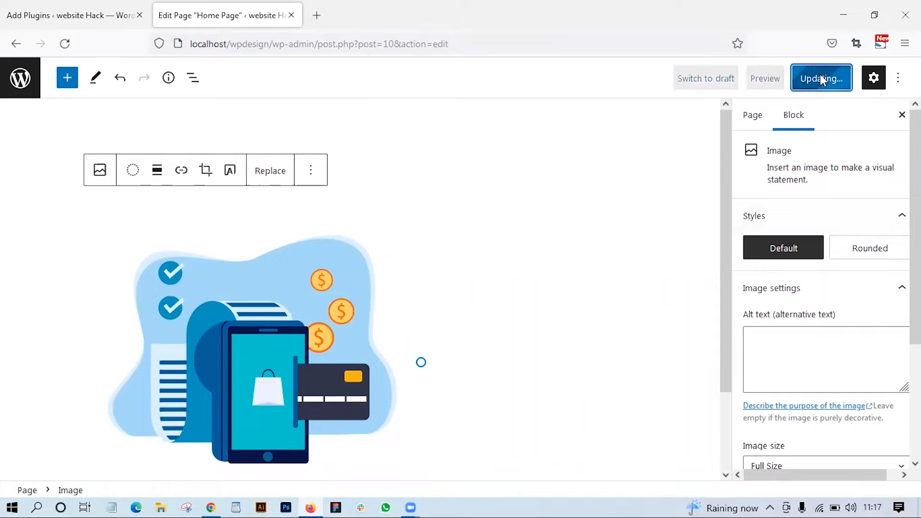
# - Return to the plugin installation tab and activate the Elementor Website Builder plugin
pyautogui.click(74, 16)
pyautogui.click(479, 220)
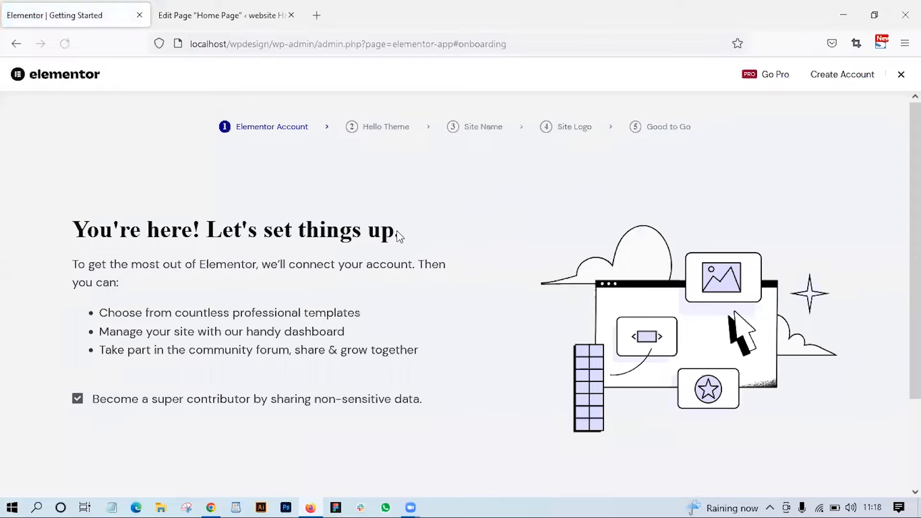
pyautogui.scroll(-3, 353, 255)
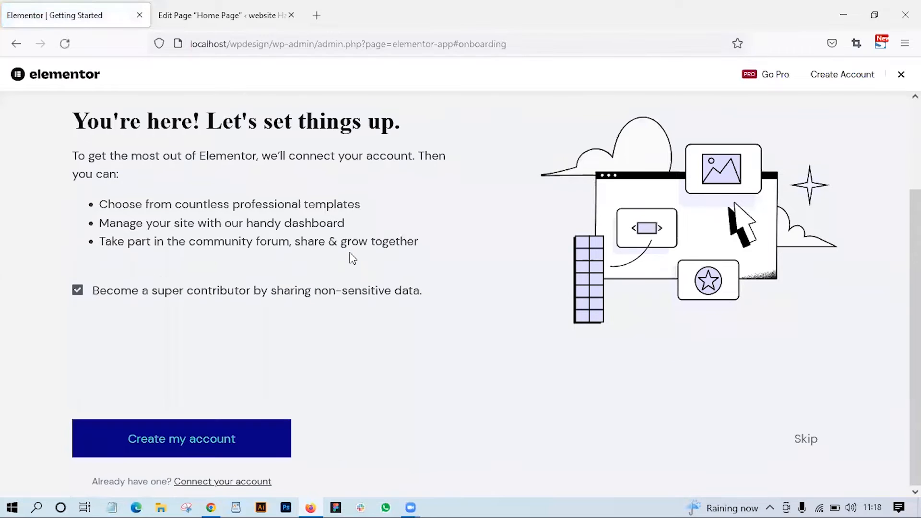
# - Skip the account and Hello theme stages of the Elementor setup and continue past the site name
pyautogui.click(208, 448)
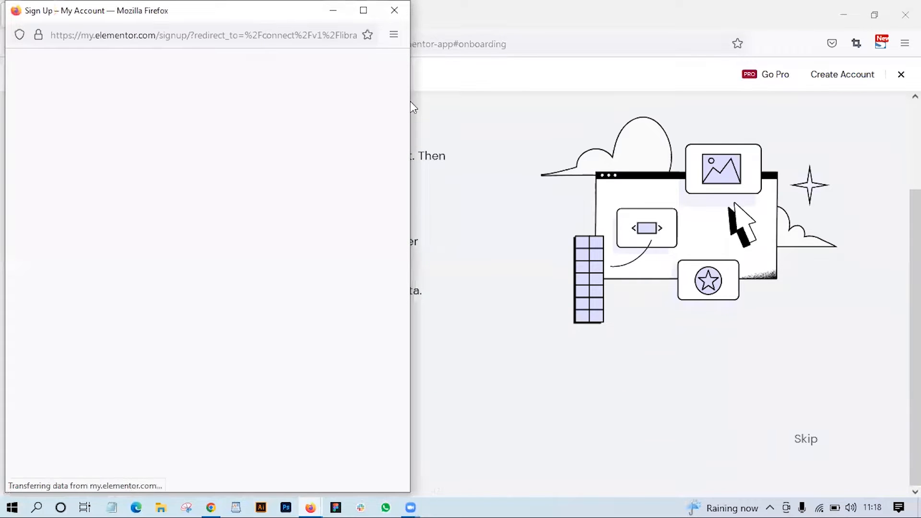
pyautogui.click(807, 439)
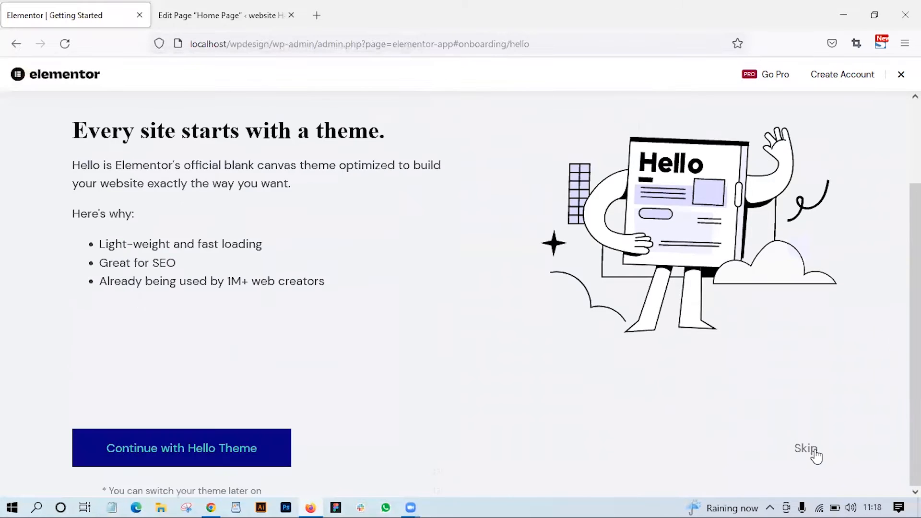
pyautogui.click(814, 451)
pyautogui.scroll(-1, 209, 359)
pyautogui.click(157, 326)
pyautogui.click(187, 477)
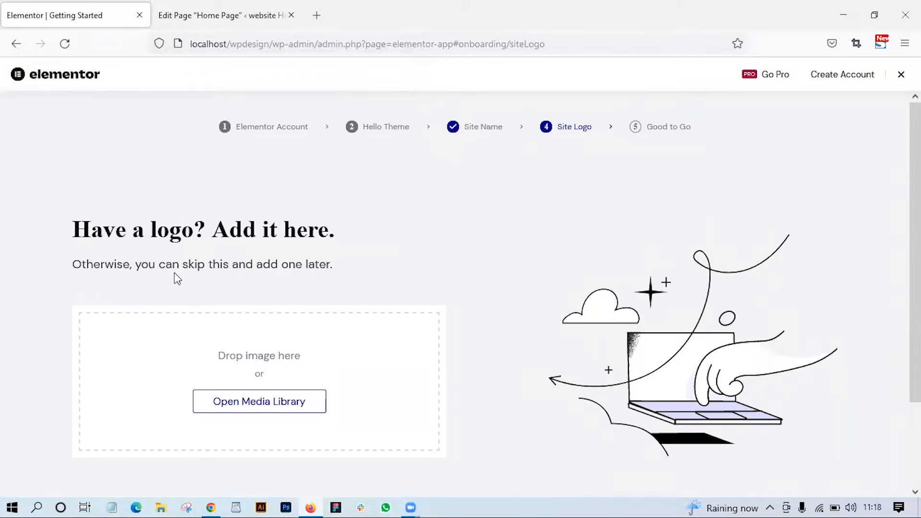
# - Skip adding a site logo and choose to edit a blank canvas with the Elementor Editor
pyautogui.scroll(-3, 213, 303)
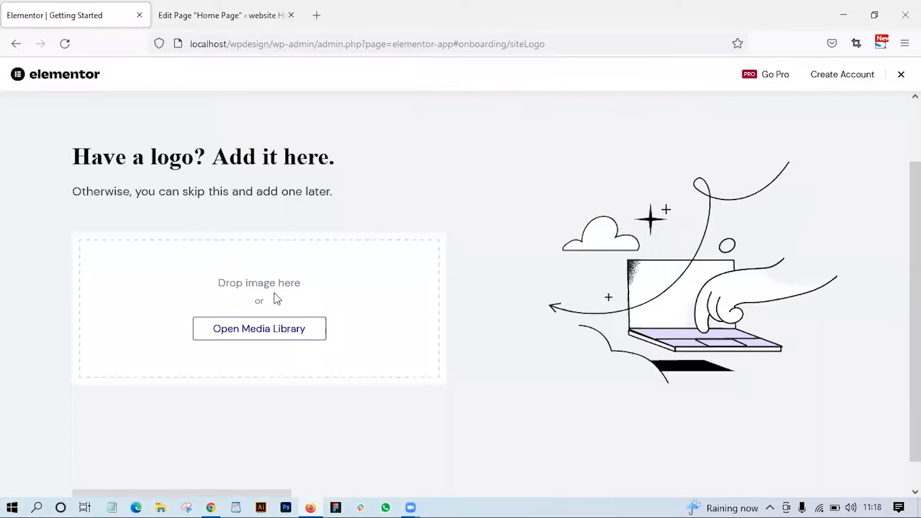
pyautogui.scroll(-1, 405, 338)
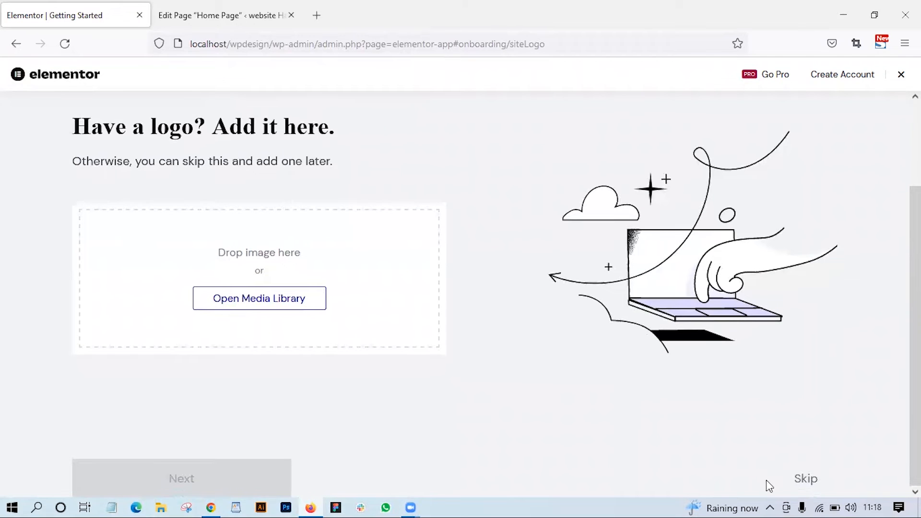
pyautogui.click(806, 479)
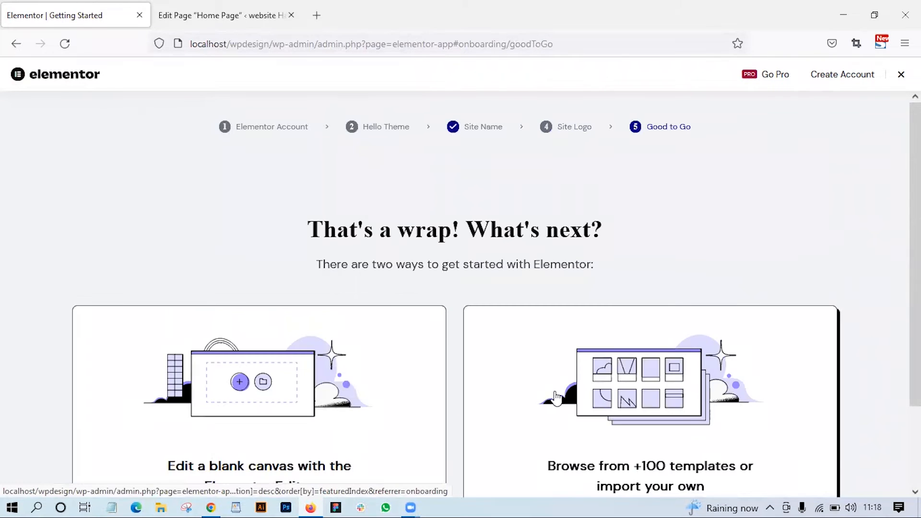
pyautogui.scroll(-4, 556, 398)
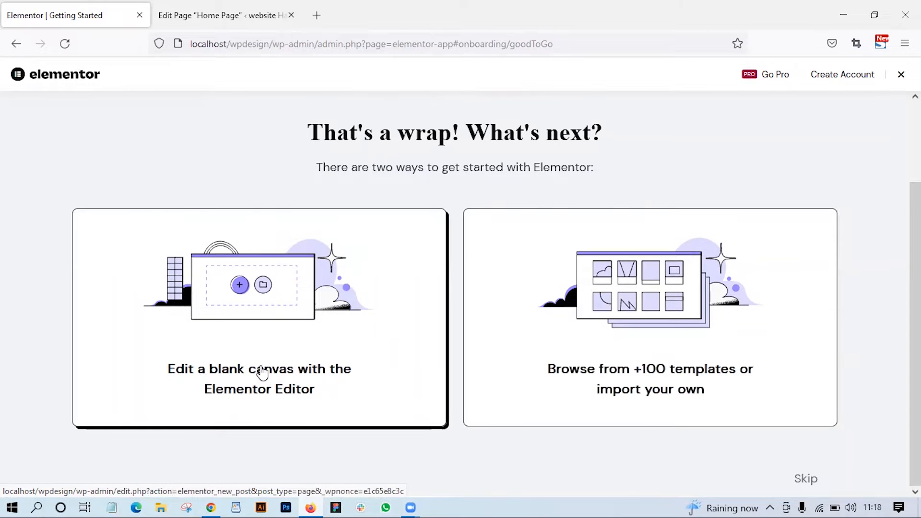
pyautogui.click(315, 366)
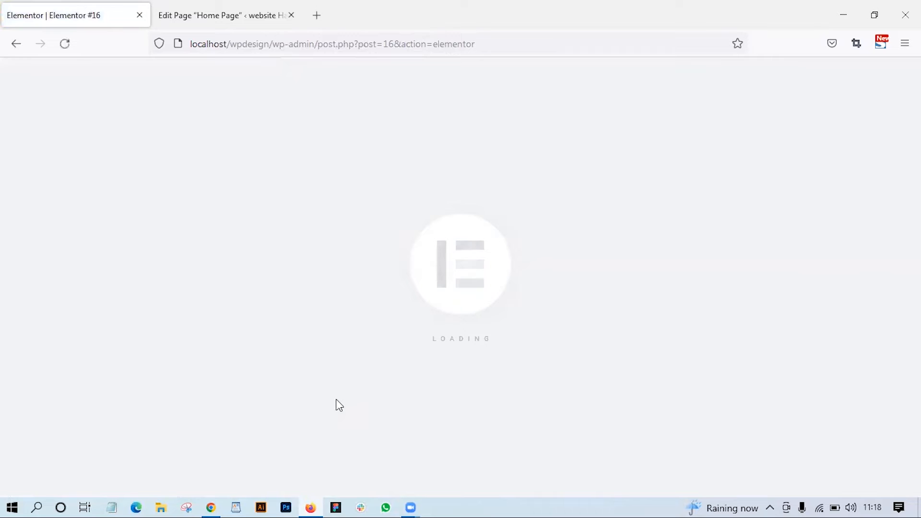
# - Look over the blank Elementor page with its site header, title and sidebar
pyautogui.scroll(-2, 339, 411)
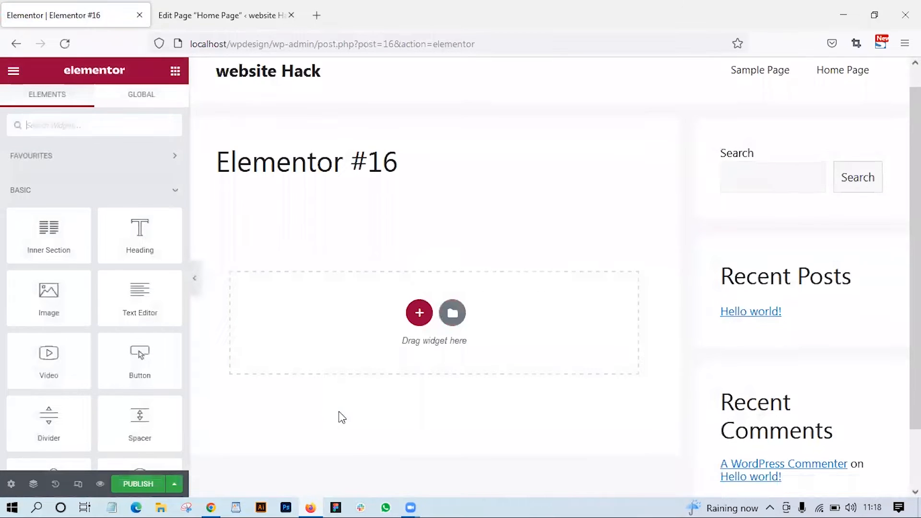
pyautogui.scroll(2, 339, 411)
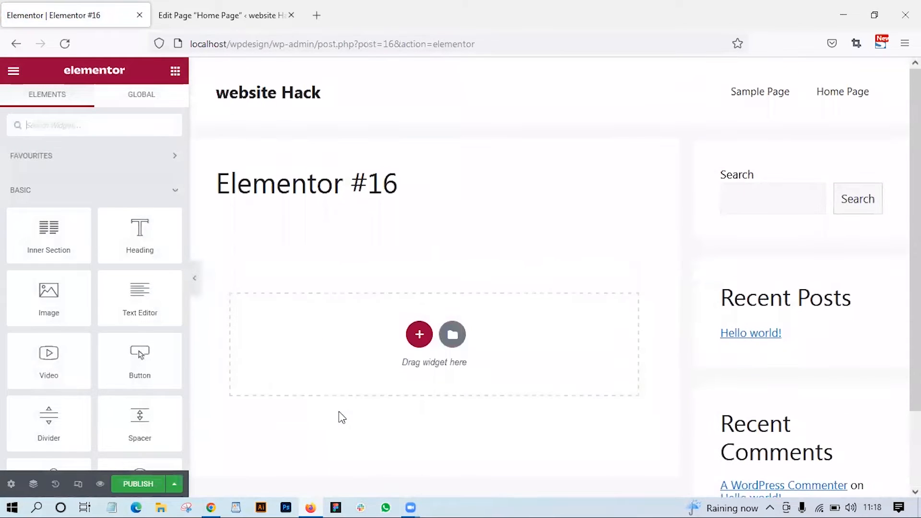
pyautogui.scroll(-2, 396, 242)
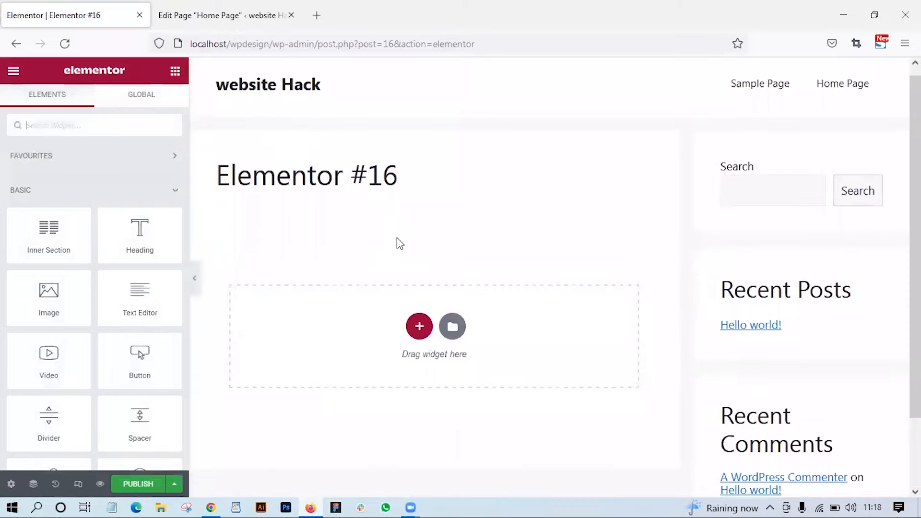
pyautogui.moveTo(225, 87); pyautogui.dragTo(413, 110)
# - Return to the Home Page tab, go back to the page list and reopen the Home Page for editing
pyautogui.click(203, 23)
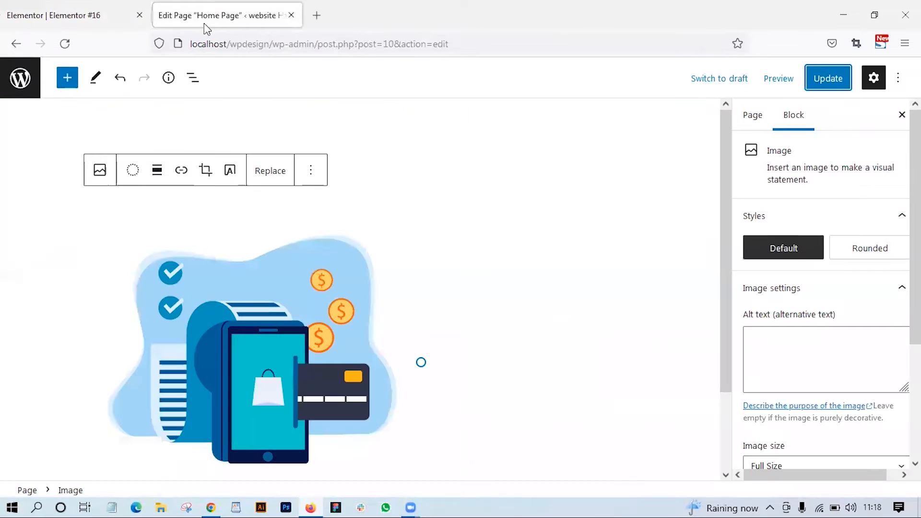
pyautogui.click(21, 81)
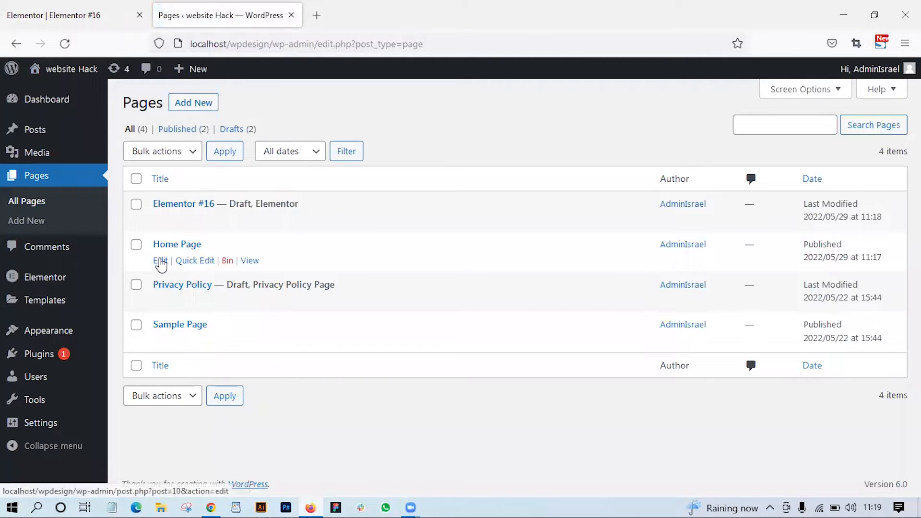
pyautogui.click(160, 260)
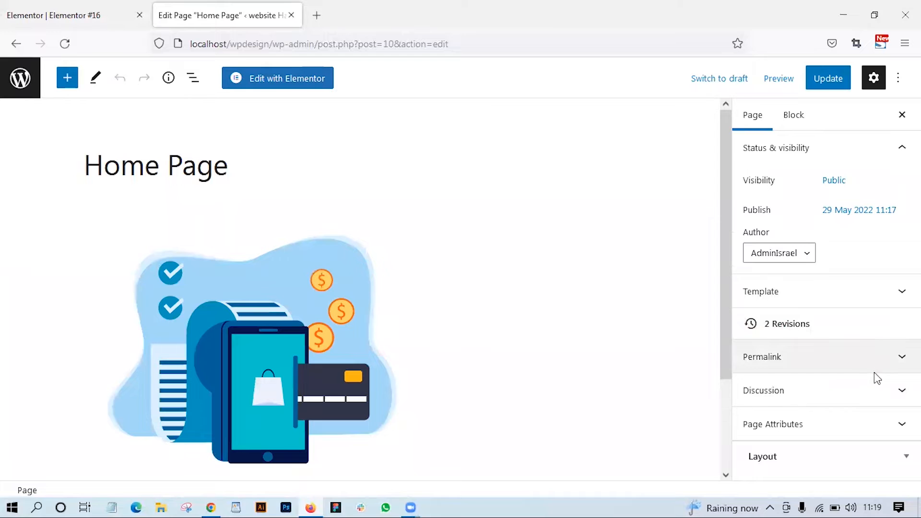
# - Examine the Page Attributes of the Home Page and collapse them again
pyautogui.scroll(-2, 875, 374)
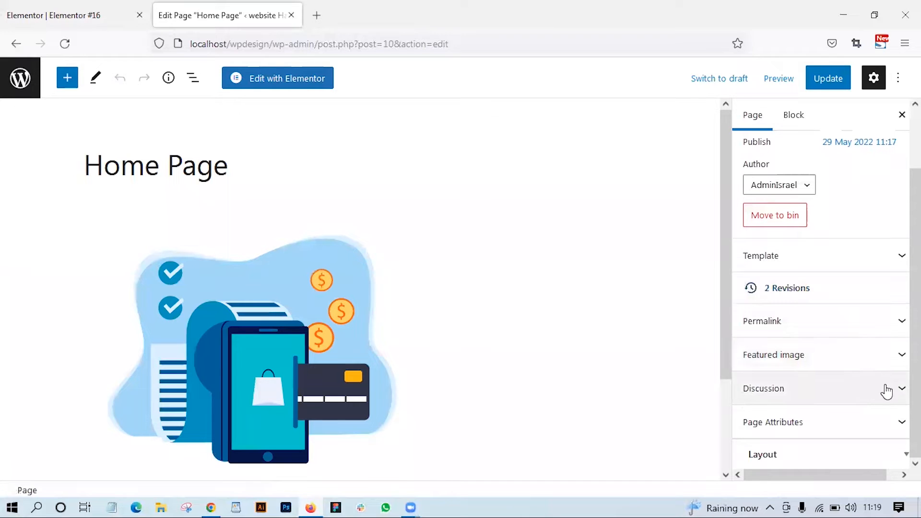
pyautogui.click(873, 422)
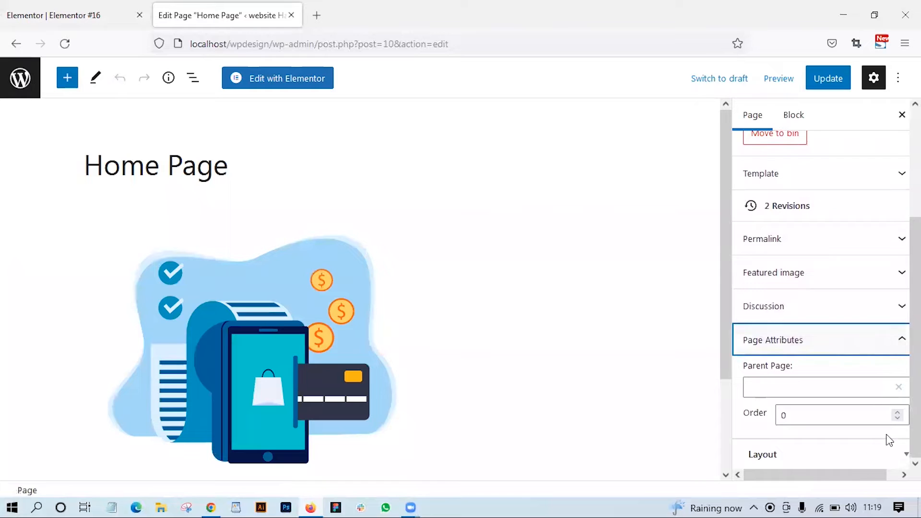
pyautogui.moveTo(859, 476); pyautogui.dragTo(870, 476)
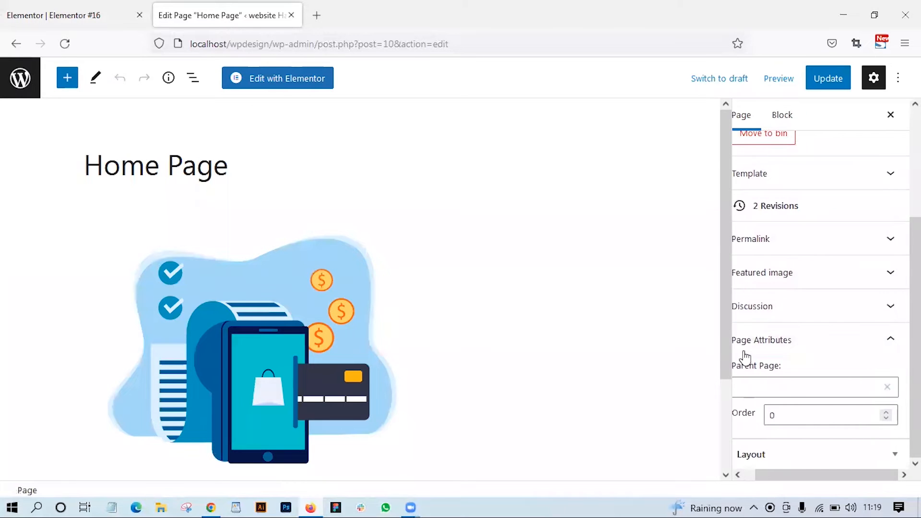
pyautogui.click(885, 343)
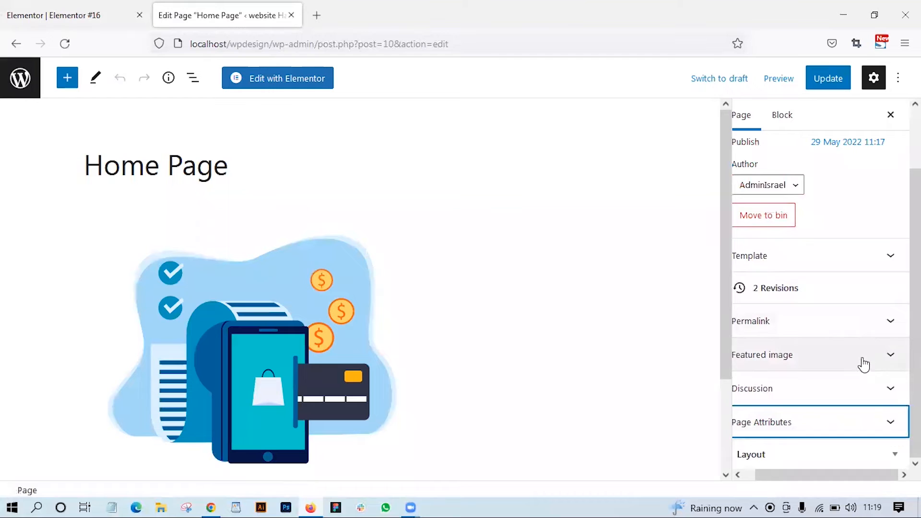
# - Examine the Layout options of the Home Page for sidebar layout, footer widgets and content container
pyautogui.click(897, 454)
pyautogui.scroll(-3, 897, 454)
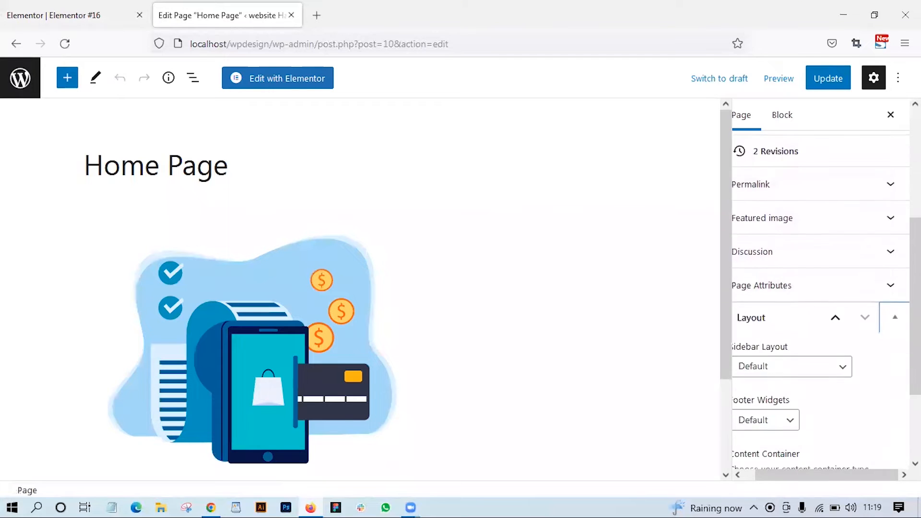
pyautogui.scroll(-3, 856, 380)
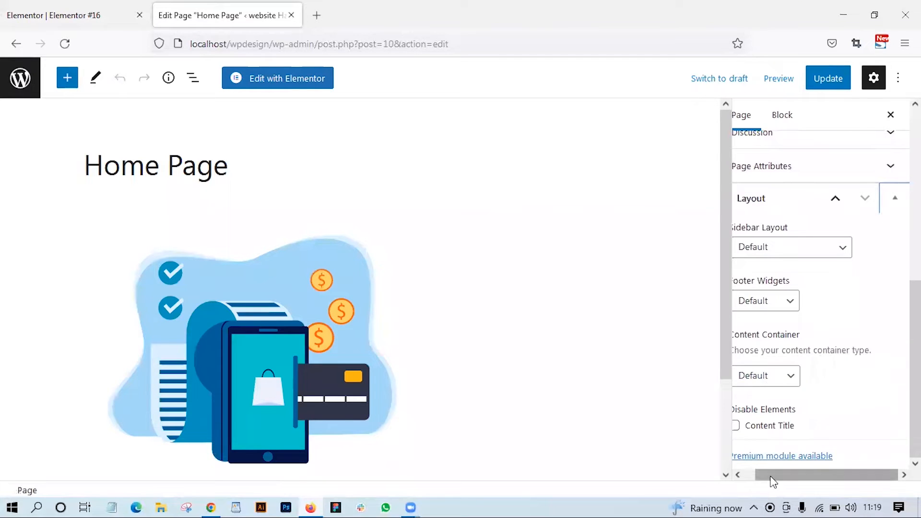
pyautogui.moveTo(771, 475); pyautogui.dragTo(754, 474)
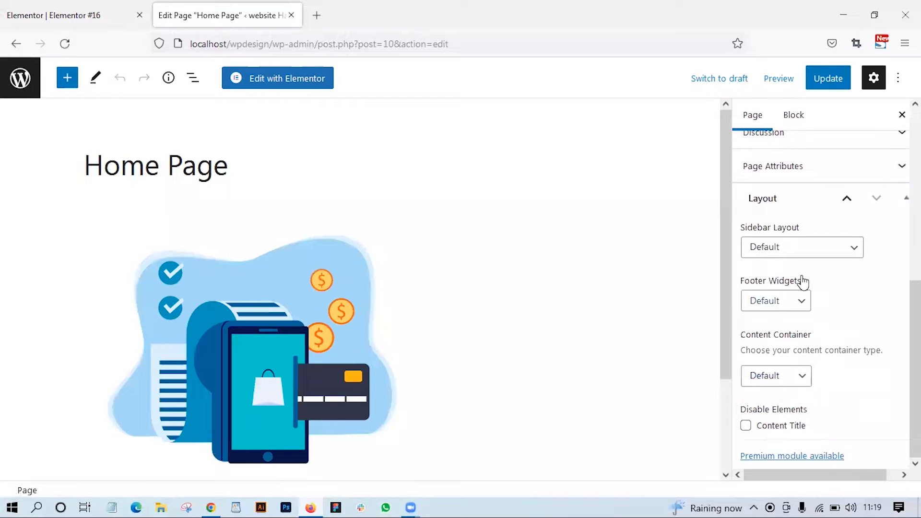
pyautogui.click(817, 248)
pyautogui.click(819, 247)
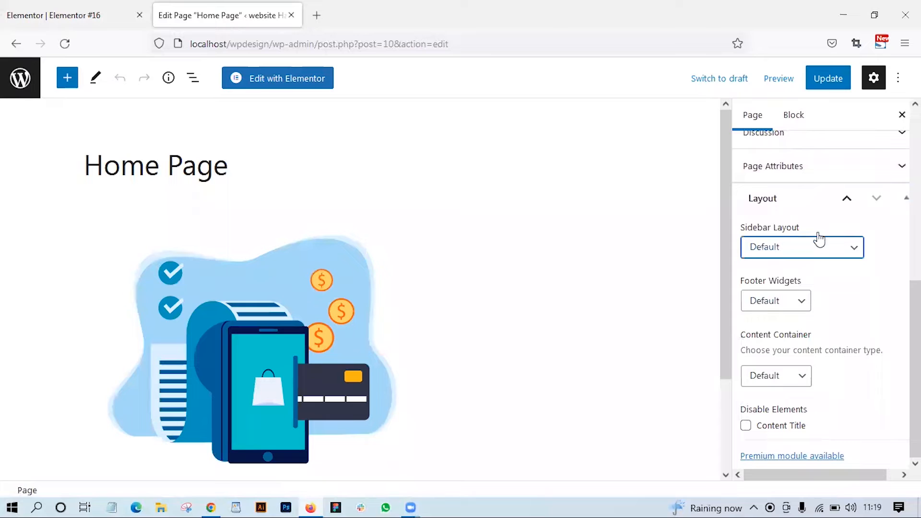
pyautogui.click(804, 305)
pyautogui.click(805, 306)
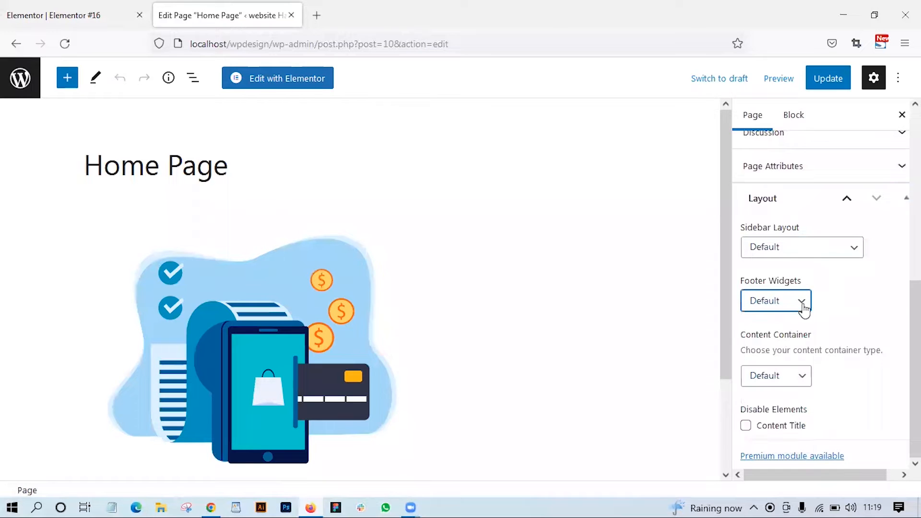
pyautogui.click(797, 379)
pyautogui.click(798, 377)
pyautogui.click(798, 377)
pyautogui.click(805, 381)
pyautogui.scroll(3, 839, 379)
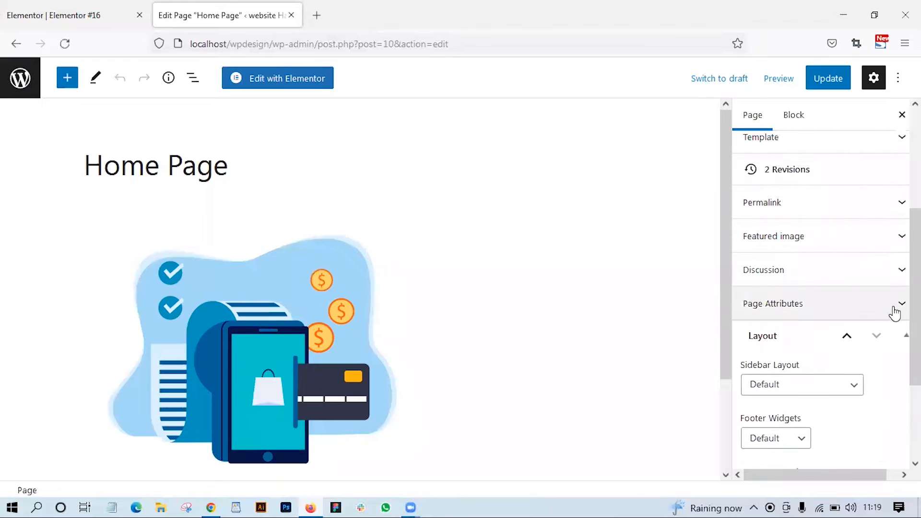
pyautogui.click(846, 337)
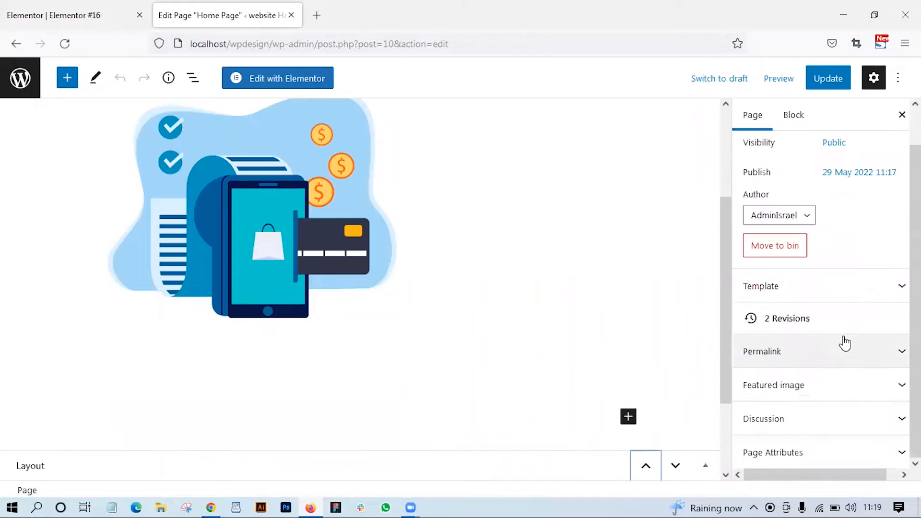
# - Set the Home Page template to Elementor Canvas and update the page
pyautogui.scroll(1, 842, 342)
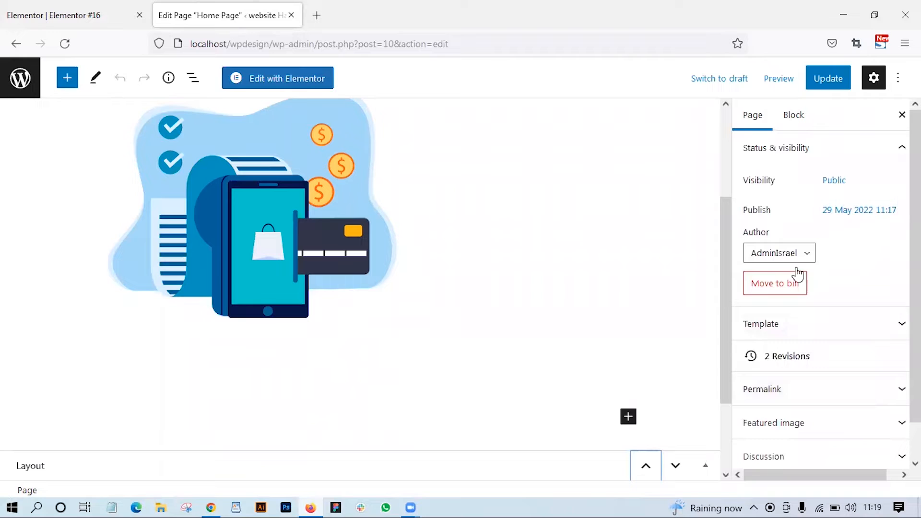
pyautogui.scroll(-1, 812, 344)
pyautogui.click(848, 287)
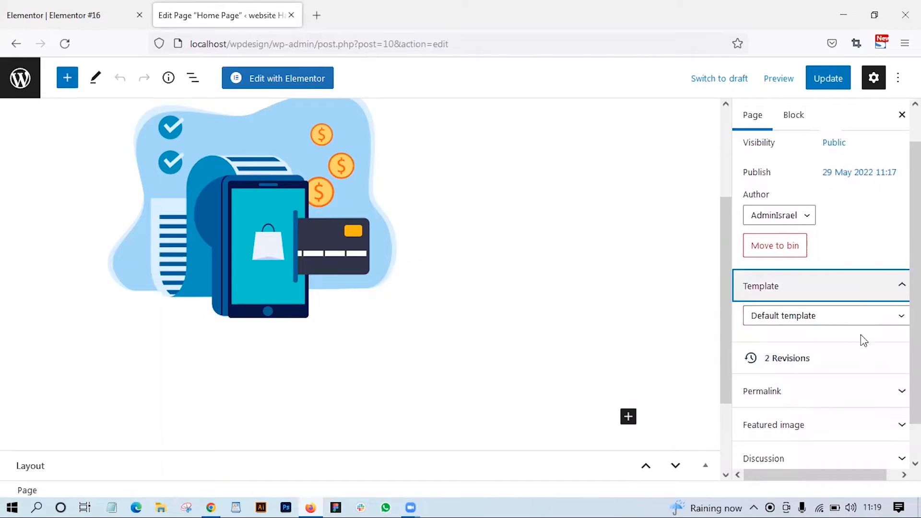
pyautogui.click(862, 320)
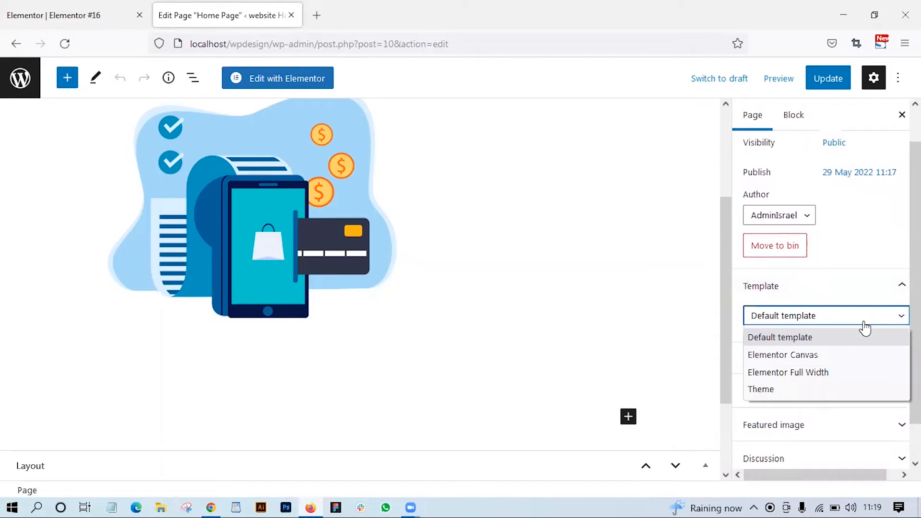
pyautogui.click(843, 363)
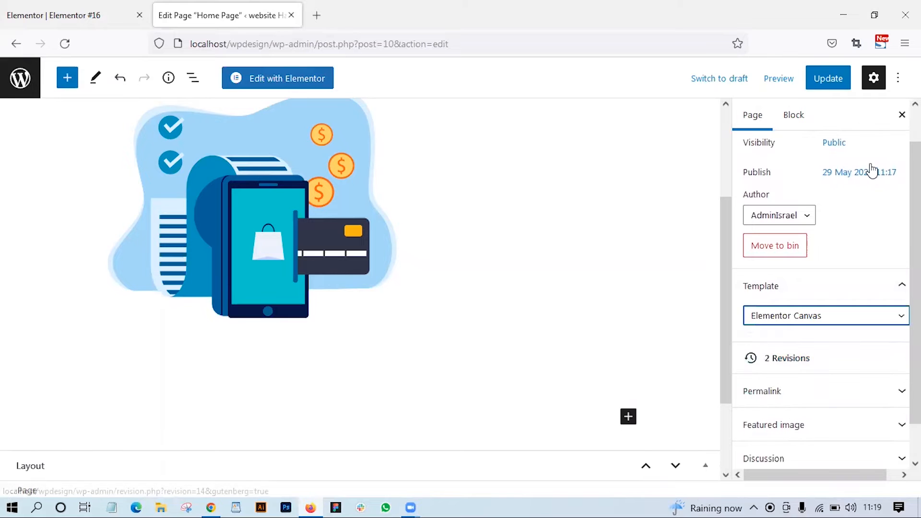
pyautogui.click(819, 87)
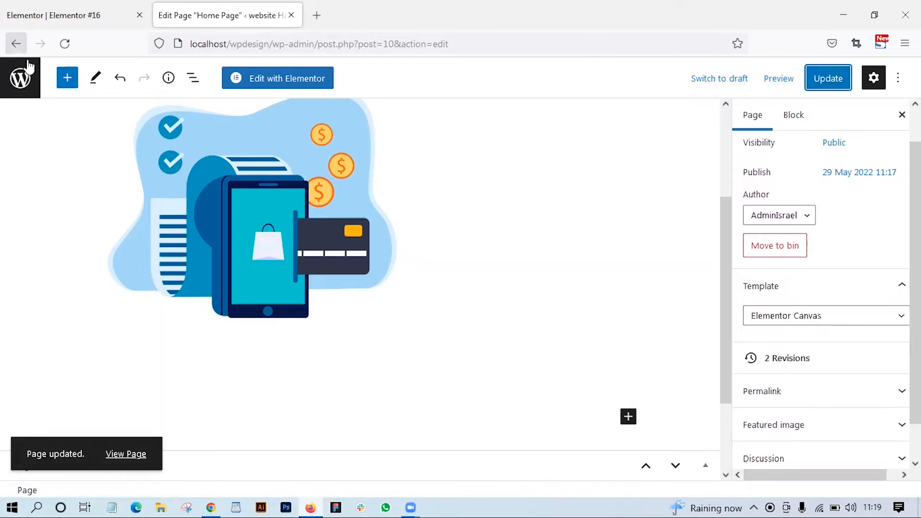
# - Reopen the Home Page from the refreshed page list, edit it with Elementor and select the widget holding the picture
pyautogui.click(20, 77)
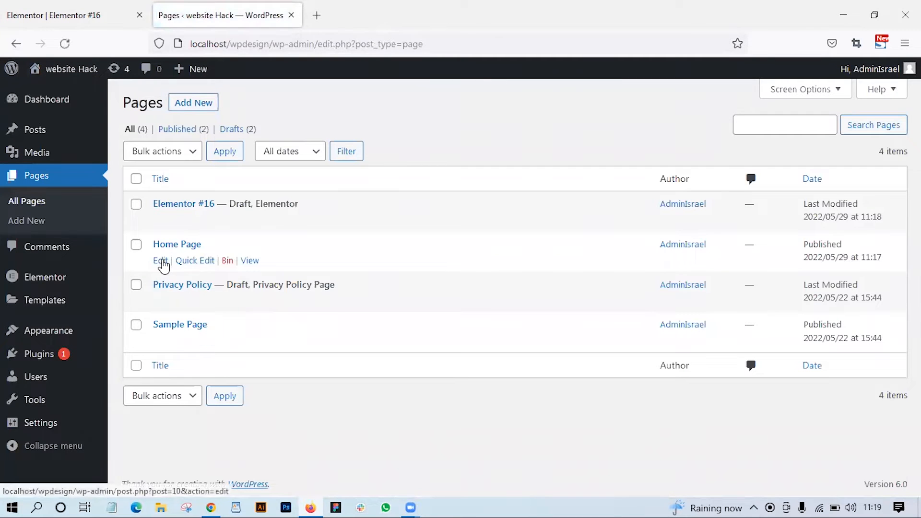
pyautogui.click(64, 43)
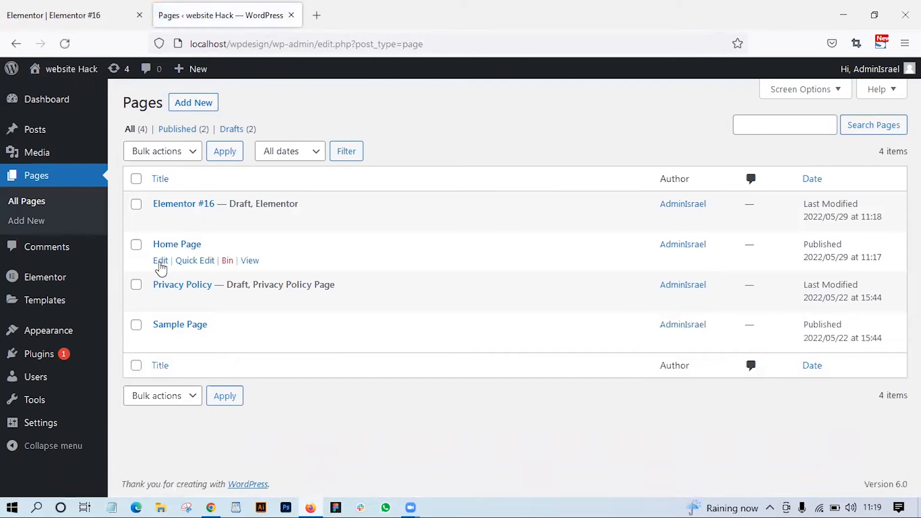
pyautogui.click(161, 263)
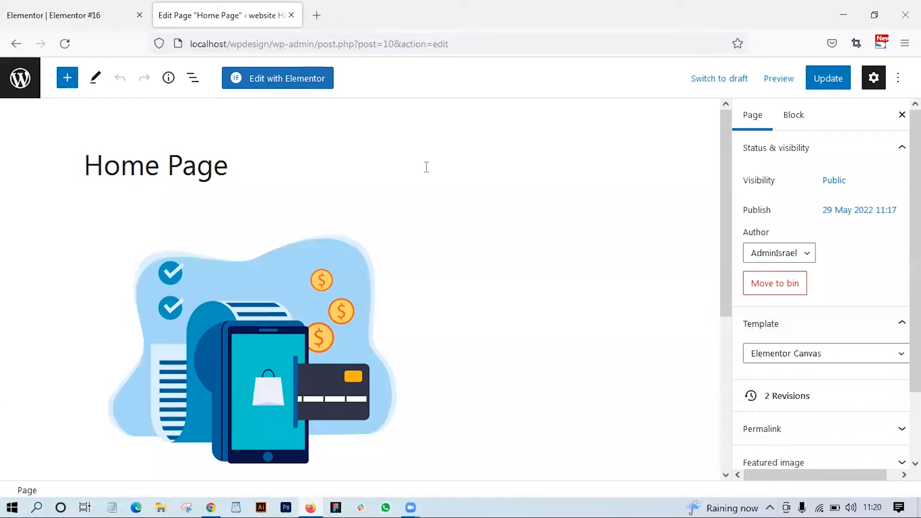
pyautogui.click(296, 82)
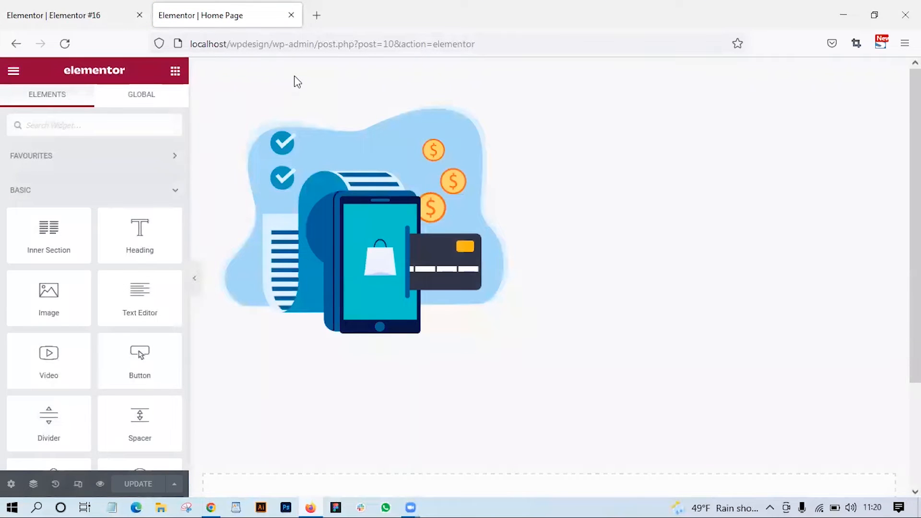
pyautogui.click(310, 200)
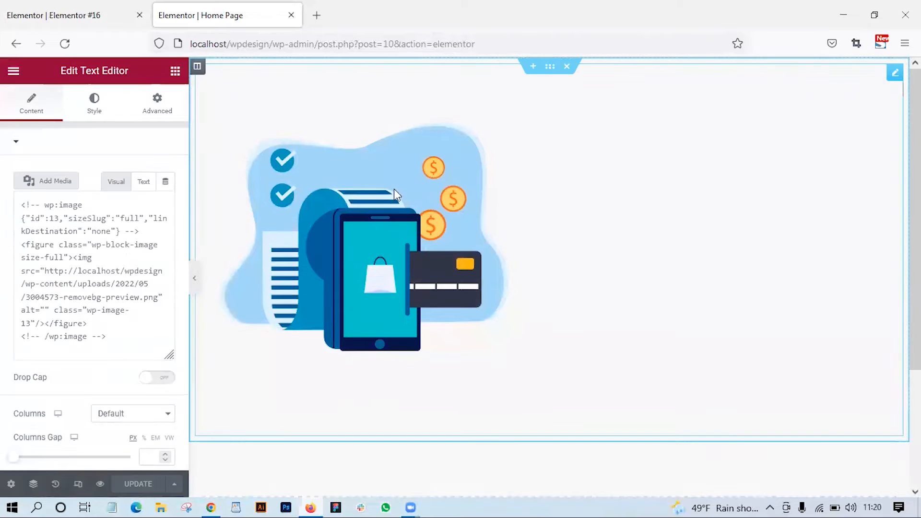
# - Delete the Text Editor widget holding the phone and shopping illustration from the Home Page
pyautogui.scroll(-3, 464, 188)
pyautogui.scroll(3, 460, 209)
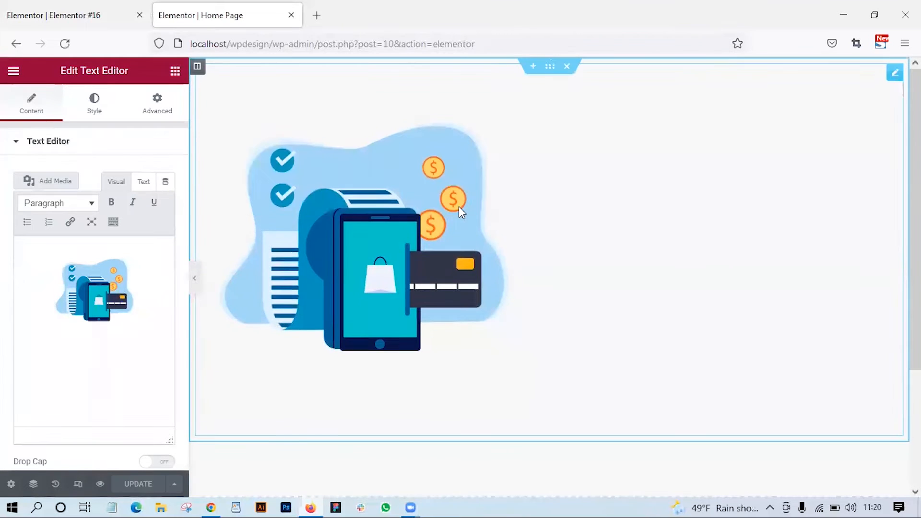
pyautogui.scroll(-3, 458, 207)
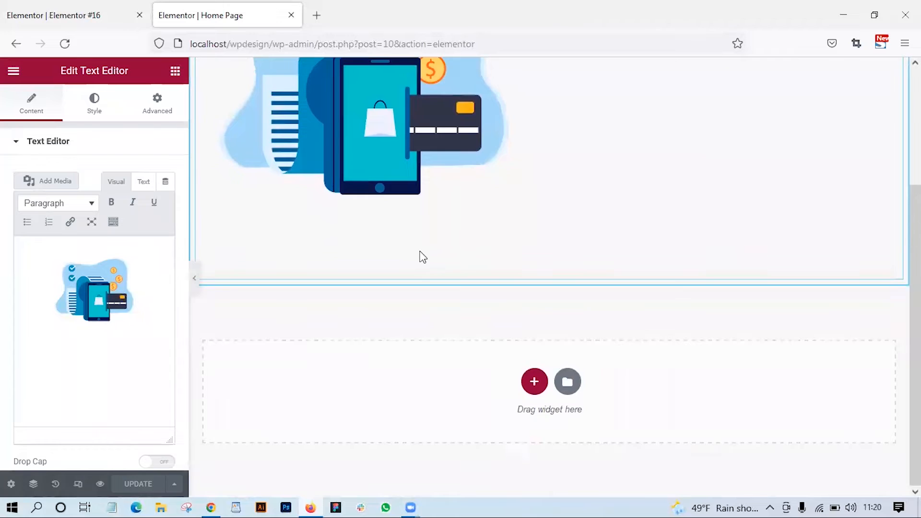
pyautogui.scroll(3, 422, 257)
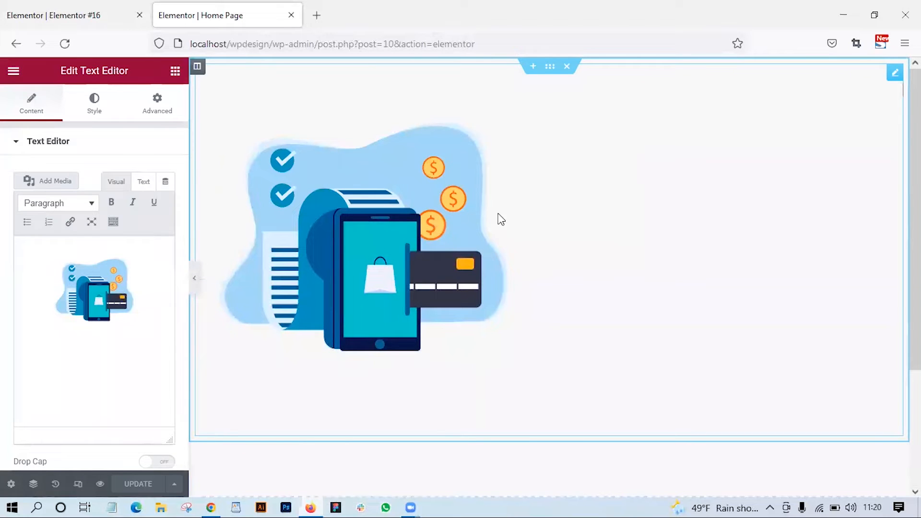
pyautogui.doubleClick(437, 234)
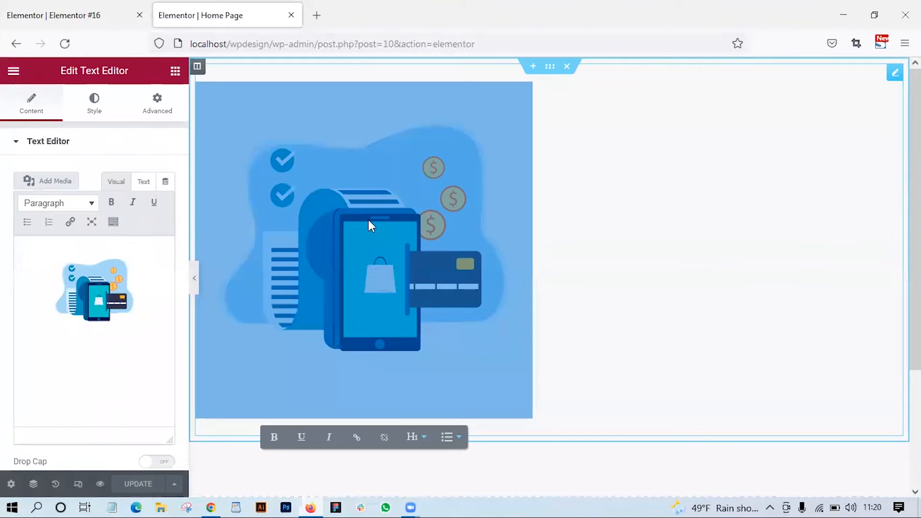
pyautogui.rightClick(895, 73)
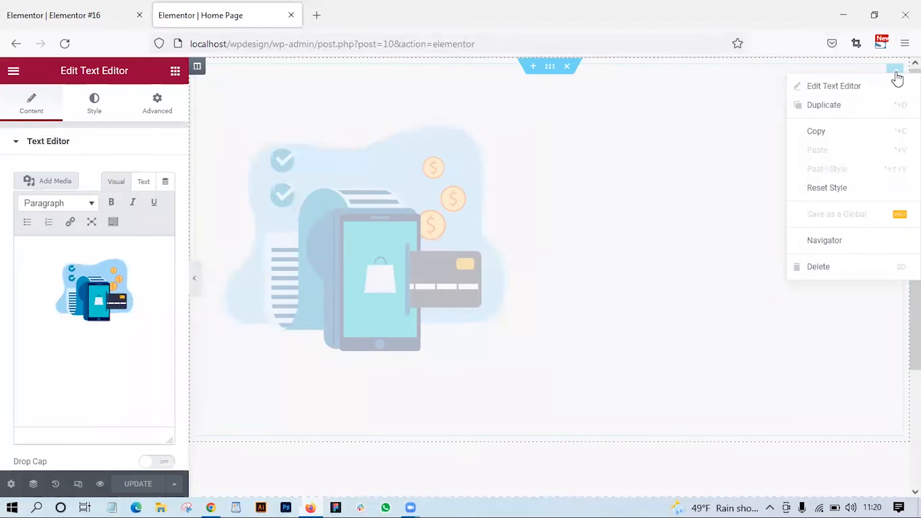
pyautogui.click(818, 267)
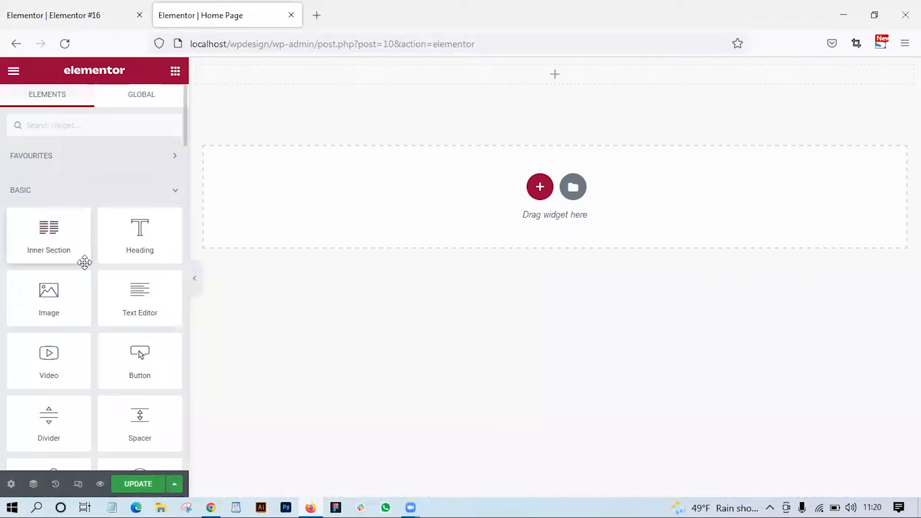
# - Add a basic Image widget to the empty section at the start of the Home Page
pyautogui.scroll(-2, 138, 357)
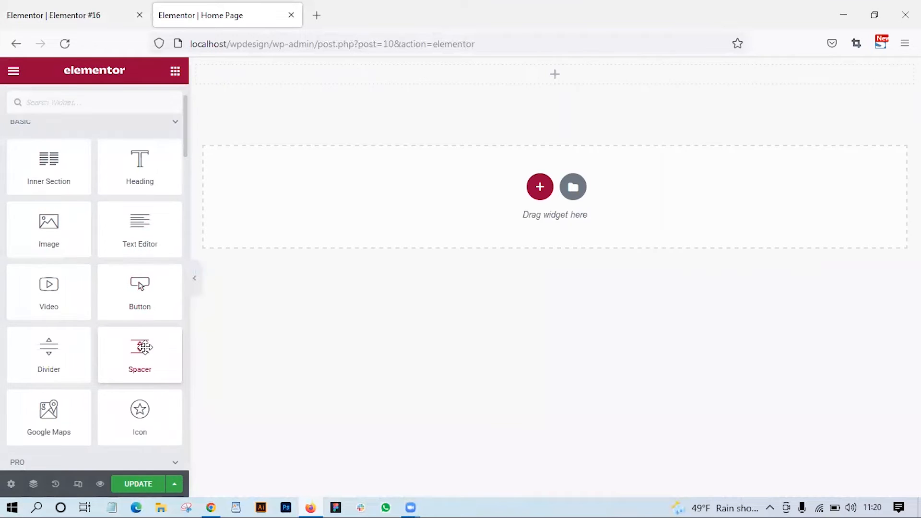
pyautogui.scroll(2, 155, 347)
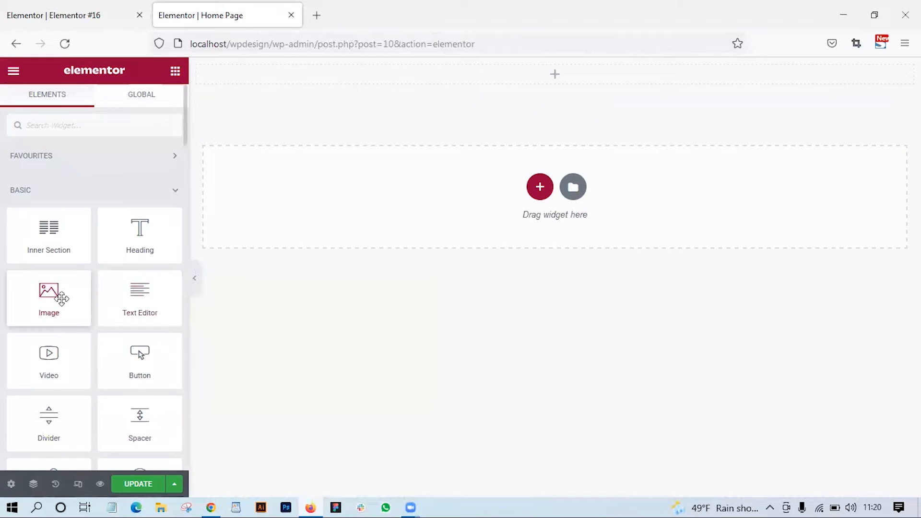
pyautogui.scroll(-5, 58, 300)
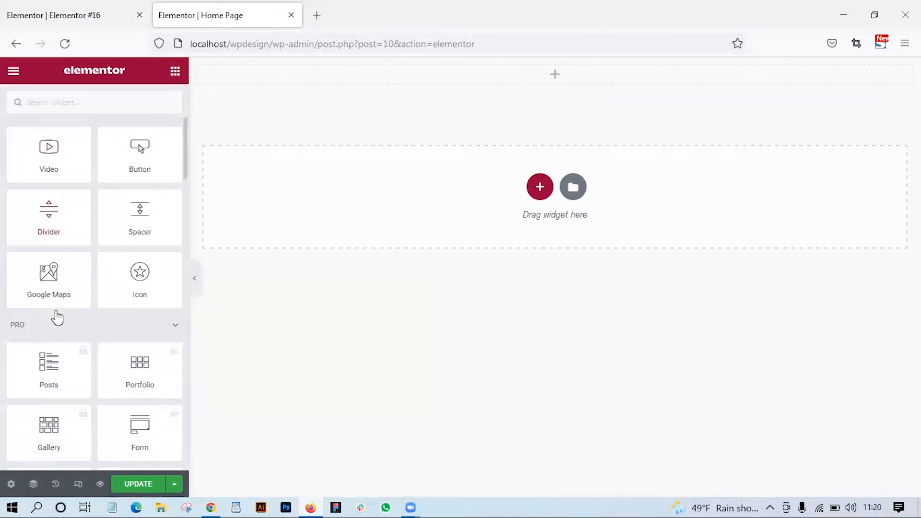
pyautogui.scroll(5, 58, 317)
pyautogui.moveTo(45, 295); pyautogui.dragTo(586, 74)
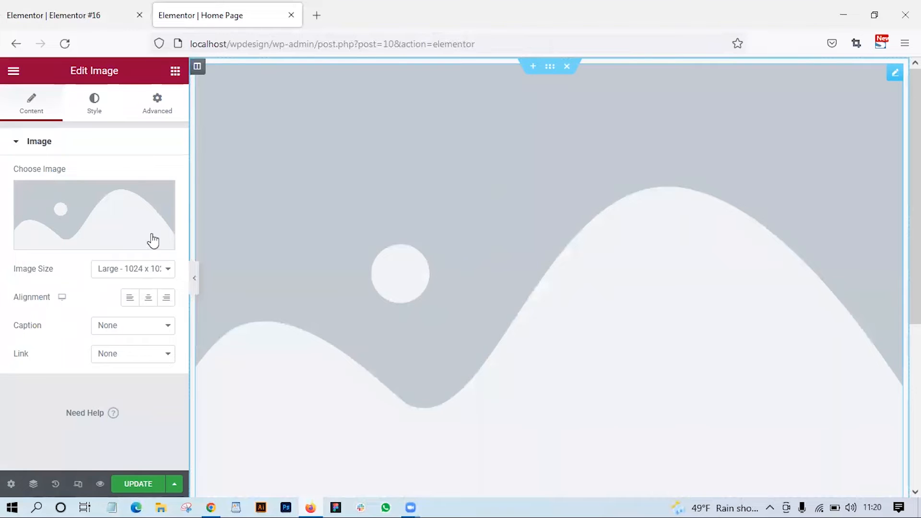
# - Set the image size of the new Image widget to Full after trying Medium Large - 768 x 0
pyautogui.click(168, 269)
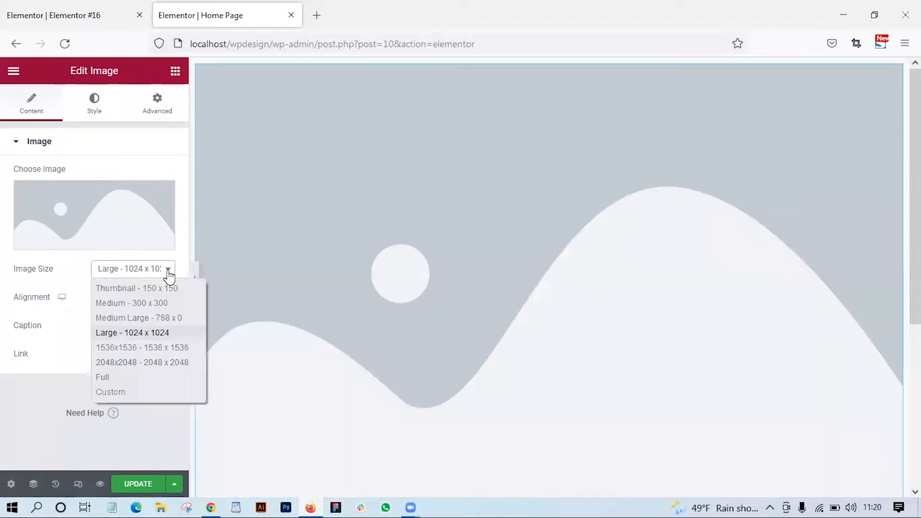
pyautogui.click(141, 322)
pyautogui.click(140, 270)
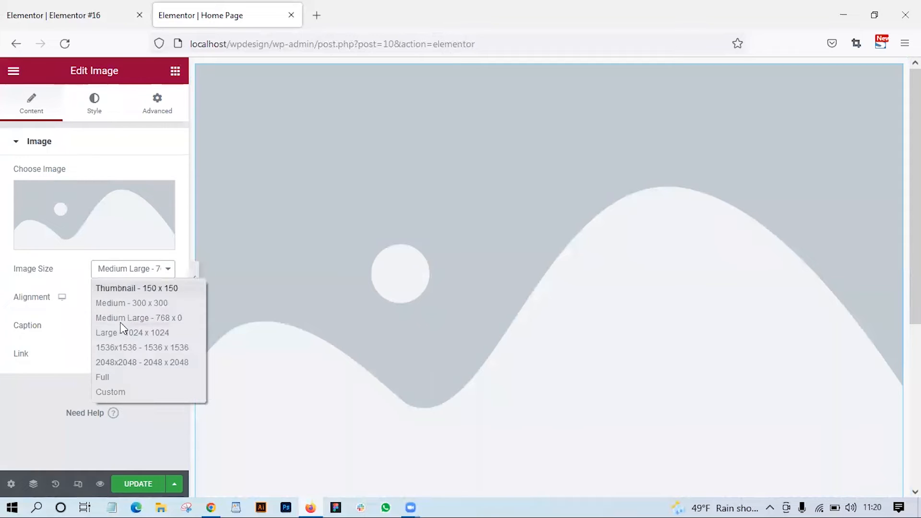
pyautogui.click(123, 379)
# - Try to upload group-multinational-busy-people-working-office from Downloads as the picture for the Image widget
pyautogui.click(124, 230)
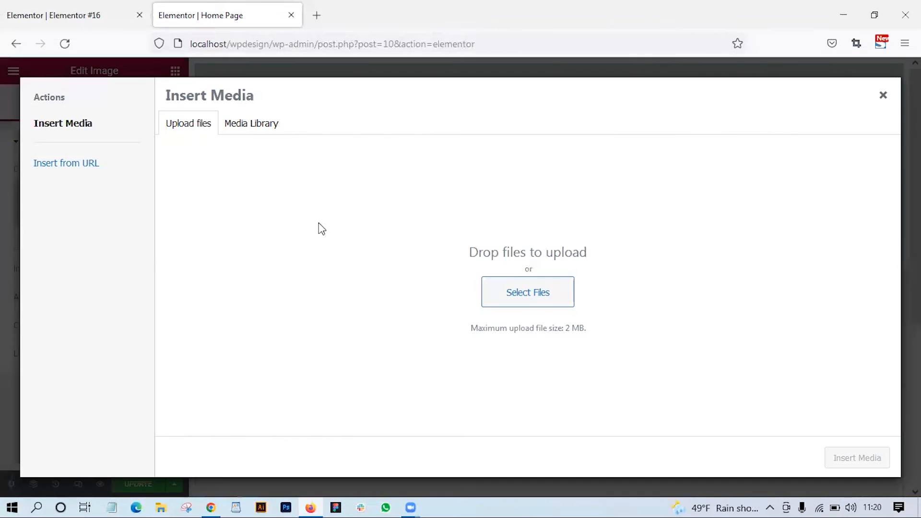
pyautogui.click(527, 293)
pyautogui.scroll(-10, 303, 327)
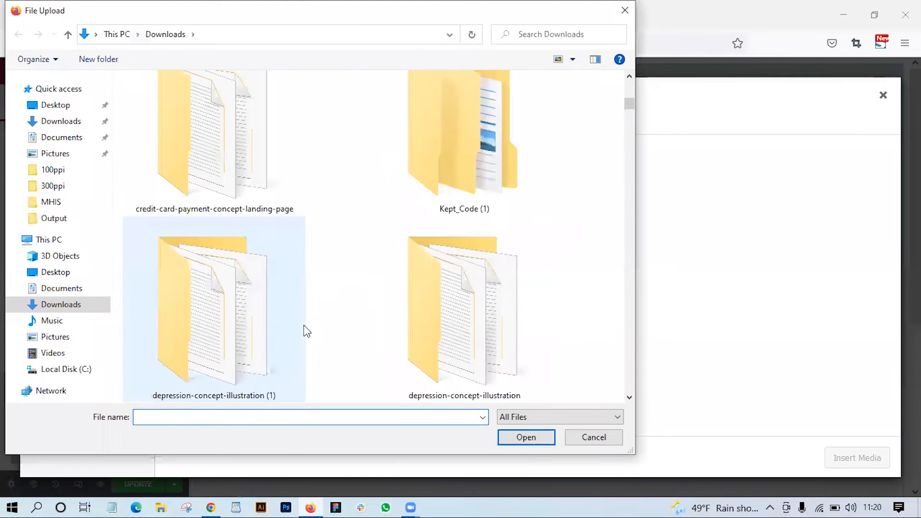
pyautogui.scroll(-10, 304, 327)
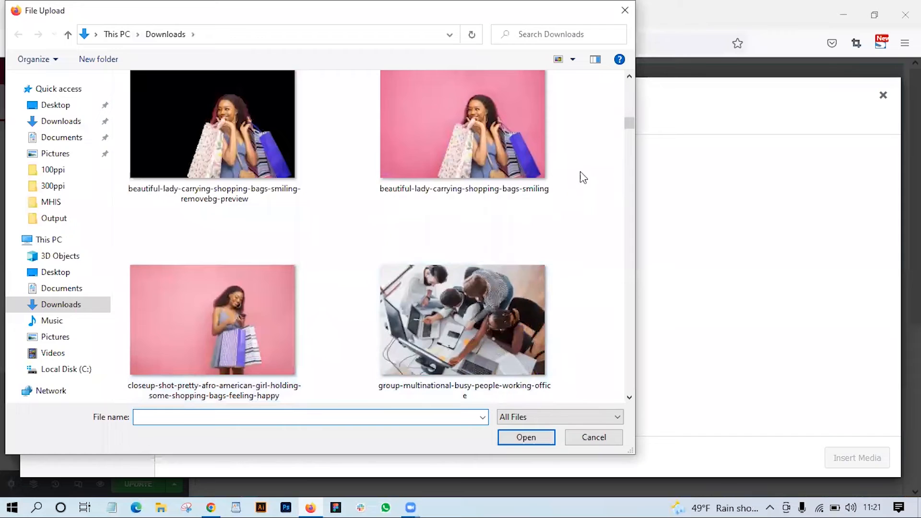
pyautogui.click(521, 142)
pyautogui.scroll(1, 519, 144)
pyautogui.click(498, 375)
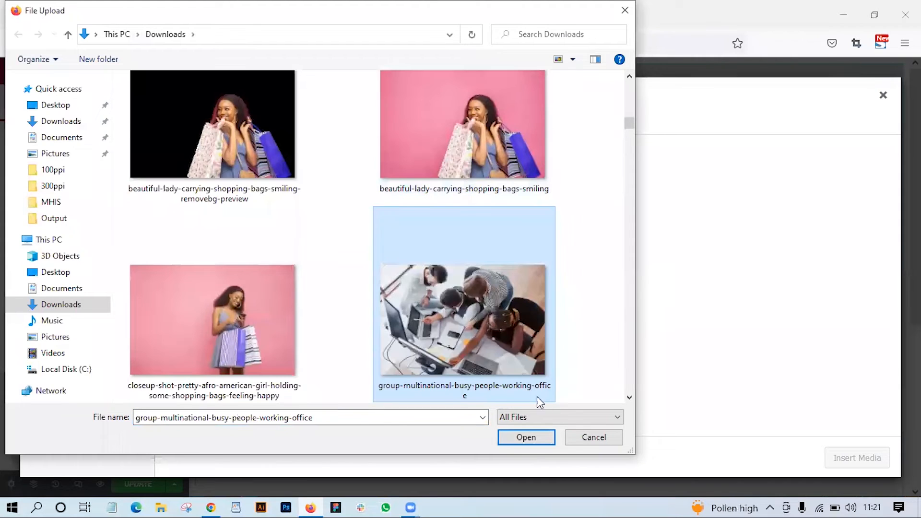
pyautogui.click(537, 433)
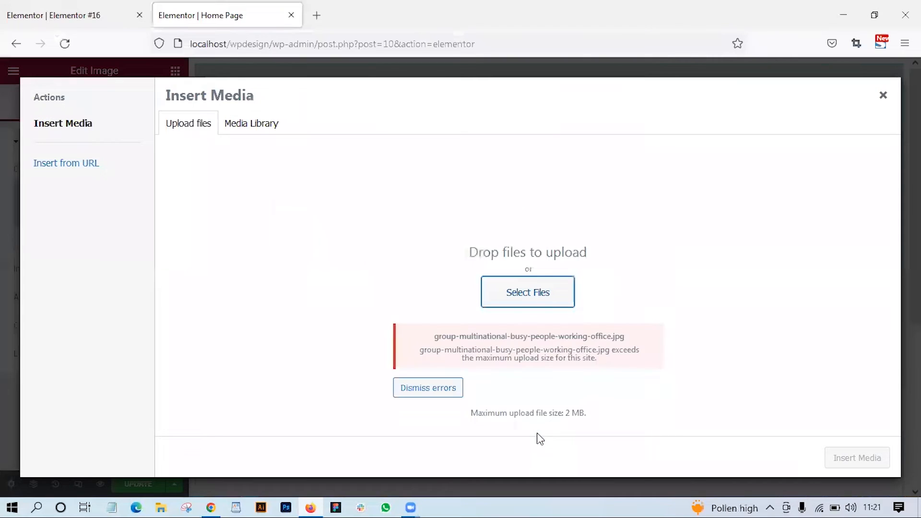
# - Try to upload beautiful-lady-carrying-shopping-bags-smiling from Downloads as the picture for the Image widget
pyautogui.click(541, 303)
pyautogui.scroll(-15, 458, 325)
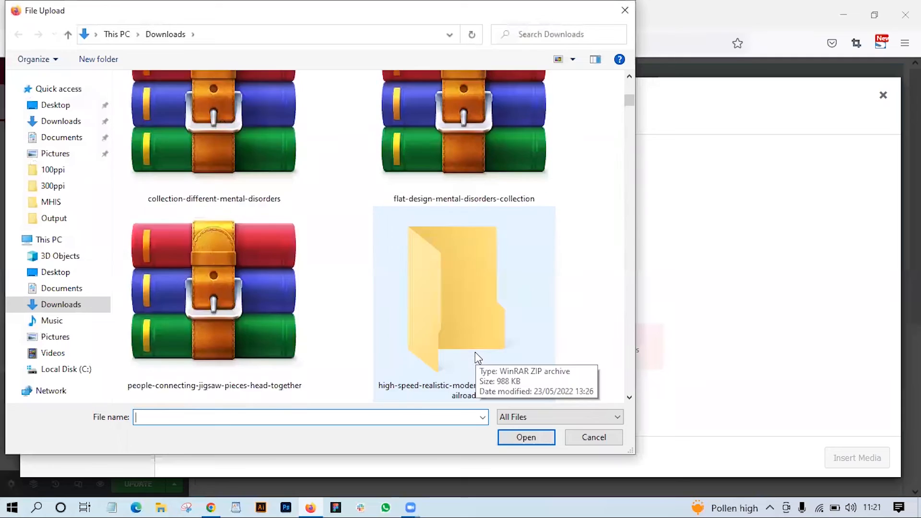
pyautogui.scroll(5, 475, 355)
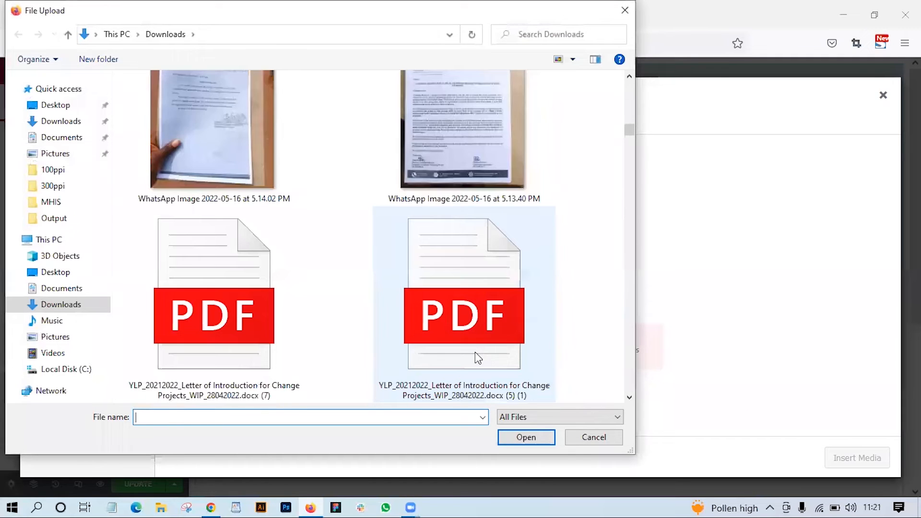
pyautogui.click(522, 392)
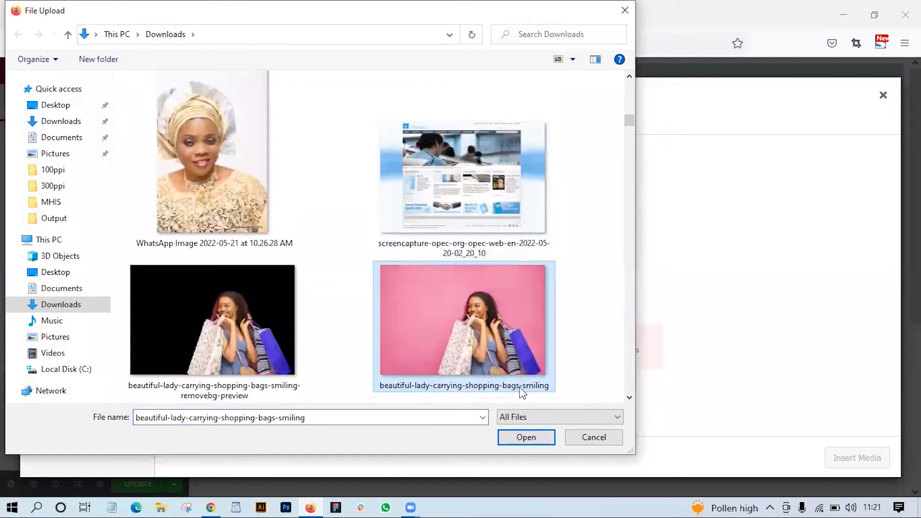
pyautogui.click(526, 436)
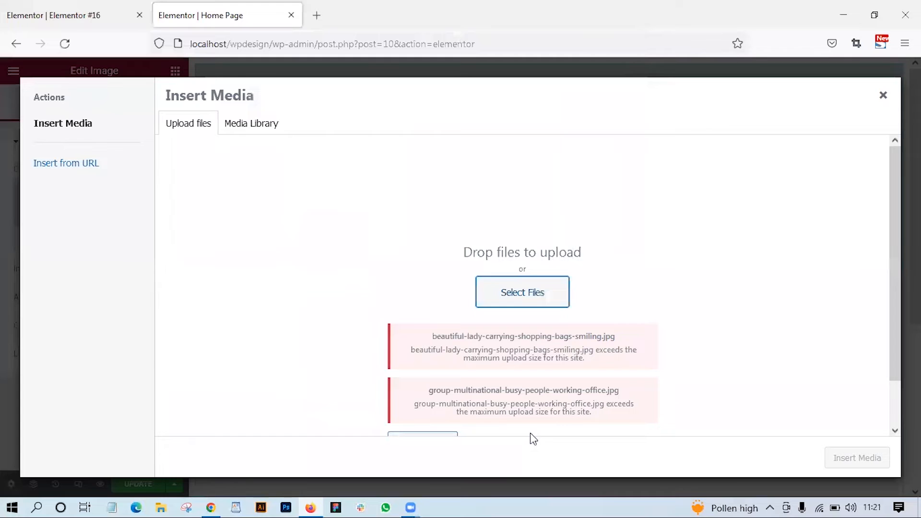
# - Try to upload the dark-skinned-woman-colleagues-corporate-start-up-office photo from Downloads, and dismiss the upload errors
pyautogui.click(536, 277)
pyautogui.scroll(-10, 475, 274)
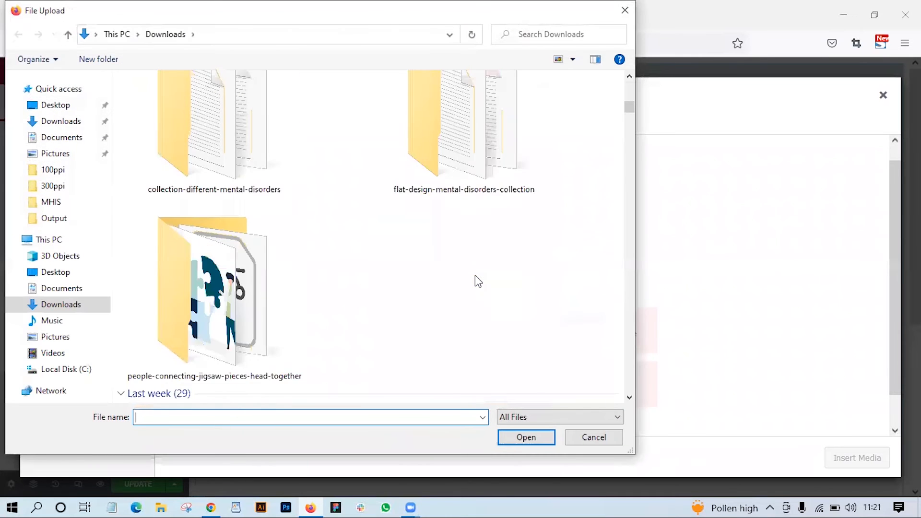
pyautogui.scroll(-10, 475, 275)
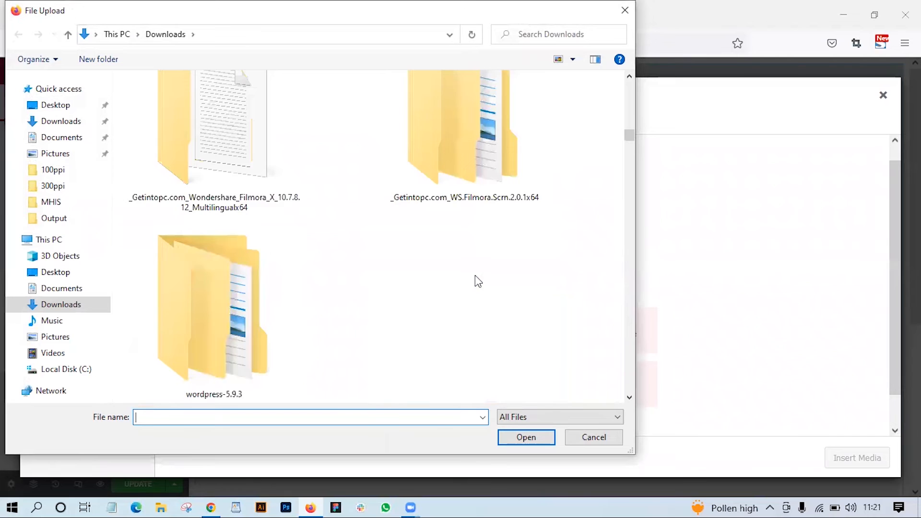
pyautogui.scroll(1, 475, 276)
pyautogui.scroll(-3, 475, 276)
pyautogui.scroll(-10, 475, 276)
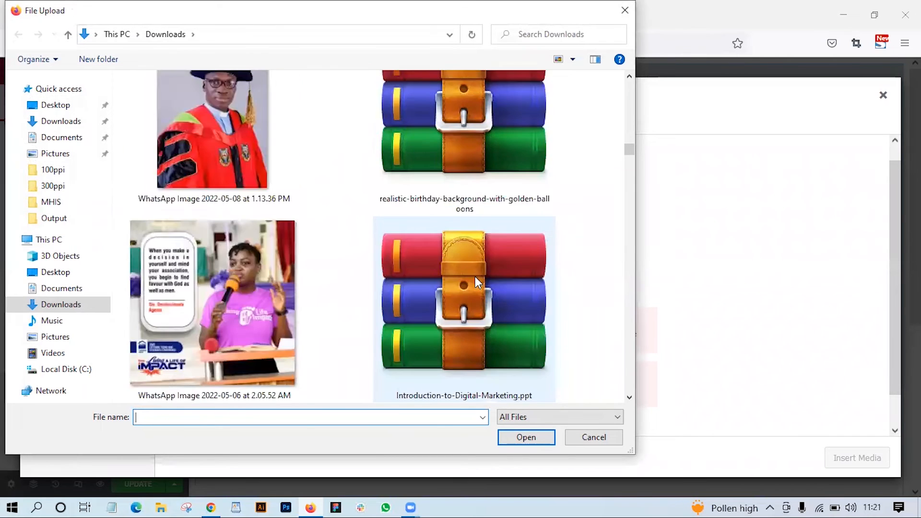
pyautogui.scroll(1, 474, 276)
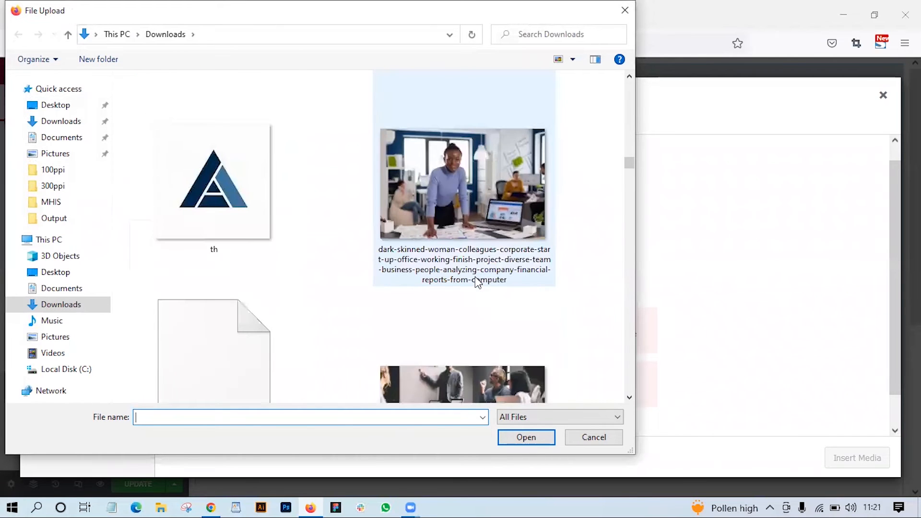
pyautogui.click(460, 202)
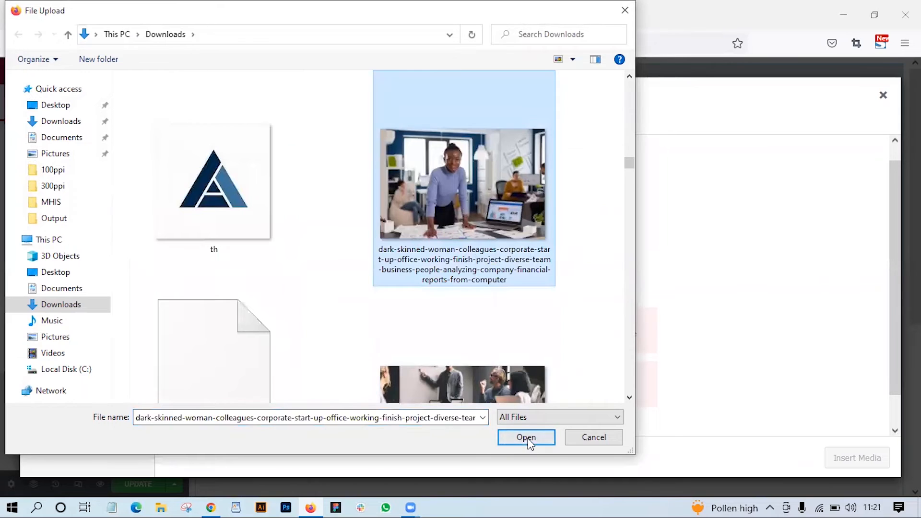
pyautogui.click(528, 437)
pyautogui.scroll(-2, 532, 422)
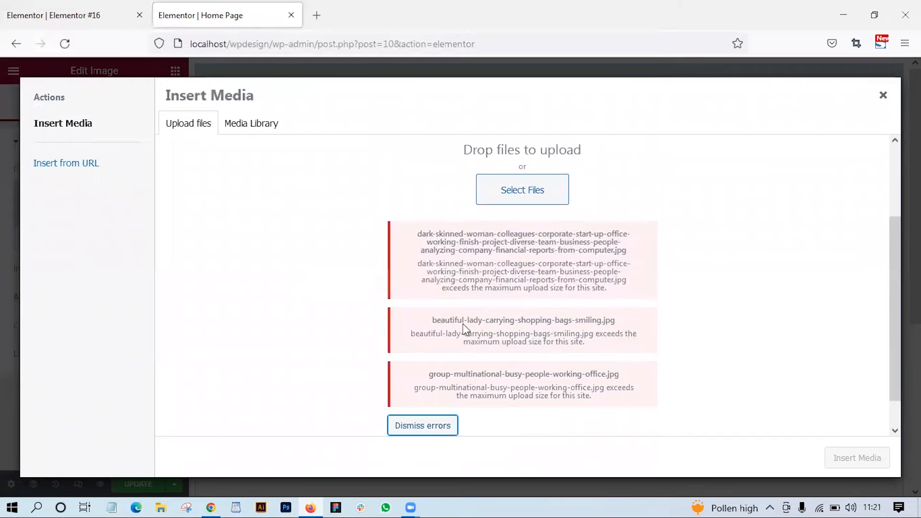
pyautogui.click(436, 426)
# - Browse Downloads for another picture to upload and check the file size of group-diverse-people-having-business-meeting in its properties
pyautogui.click(516, 295)
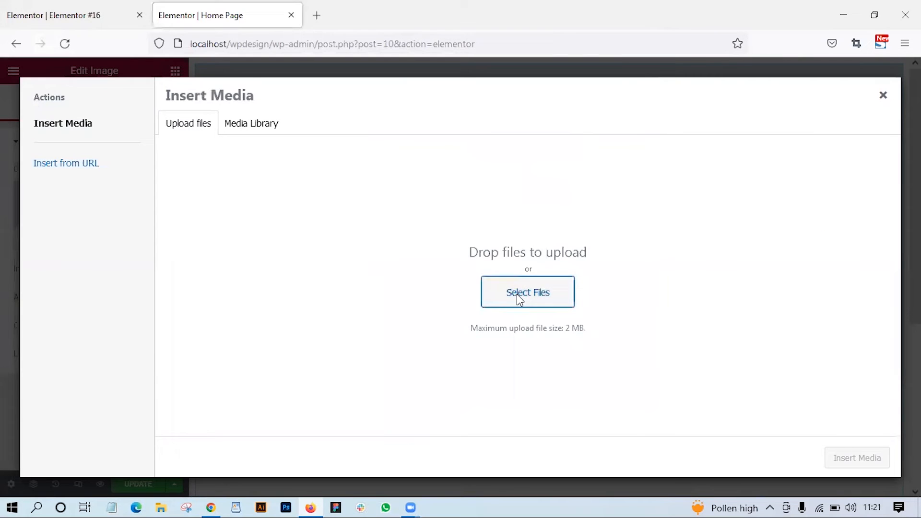
pyautogui.scroll(-15, 441, 315)
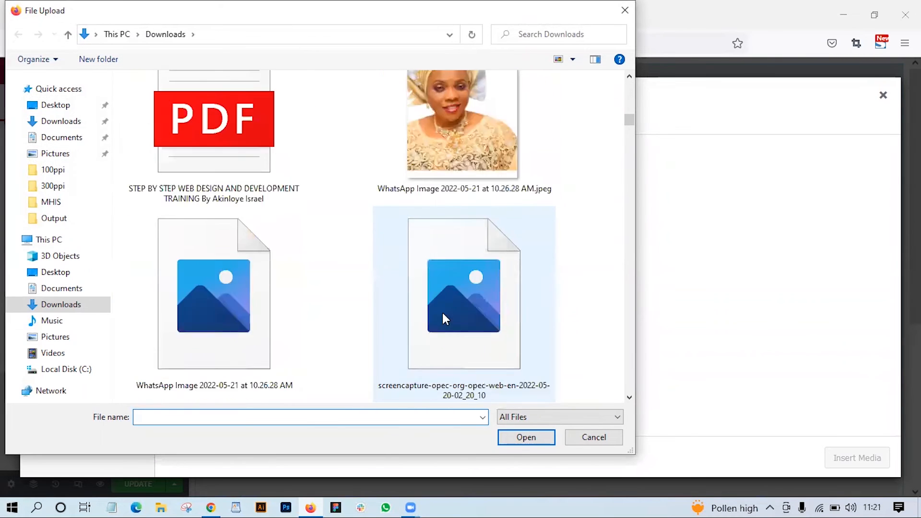
pyautogui.scroll(-10, 450, 326)
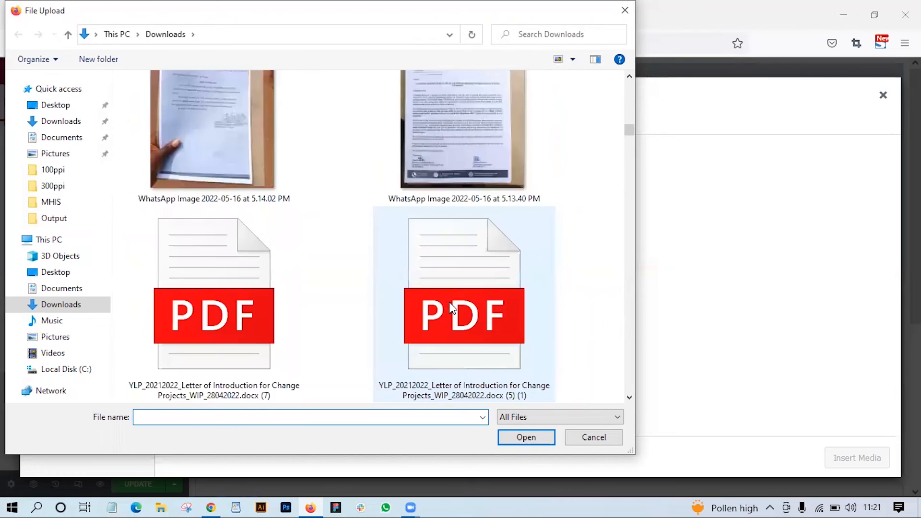
pyautogui.scroll(-10, 452, 308)
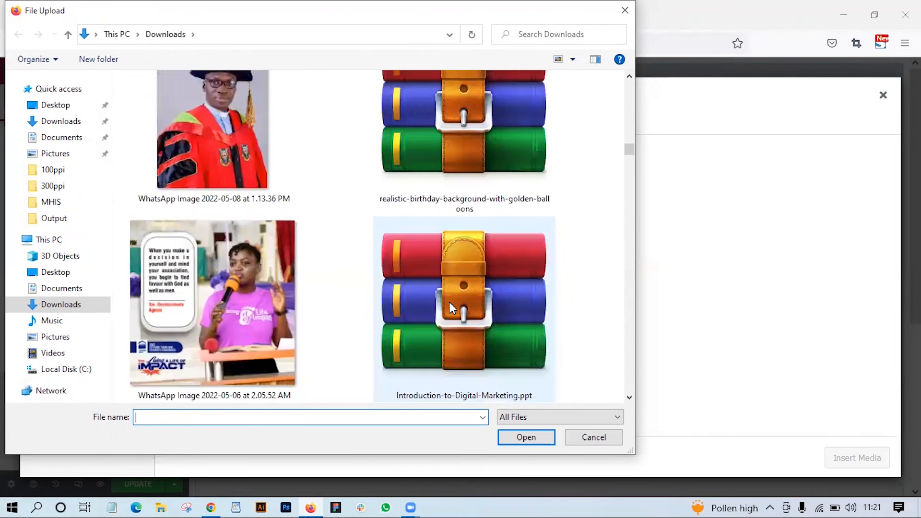
pyautogui.scroll(-8, 449, 302)
pyautogui.click(469, 197)
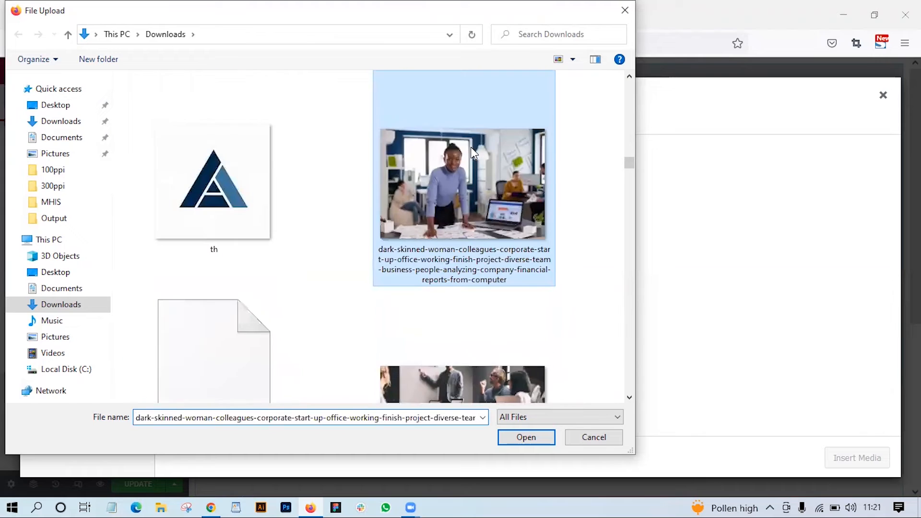
pyautogui.scroll(-2, 464, 164)
pyautogui.click(444, 286)
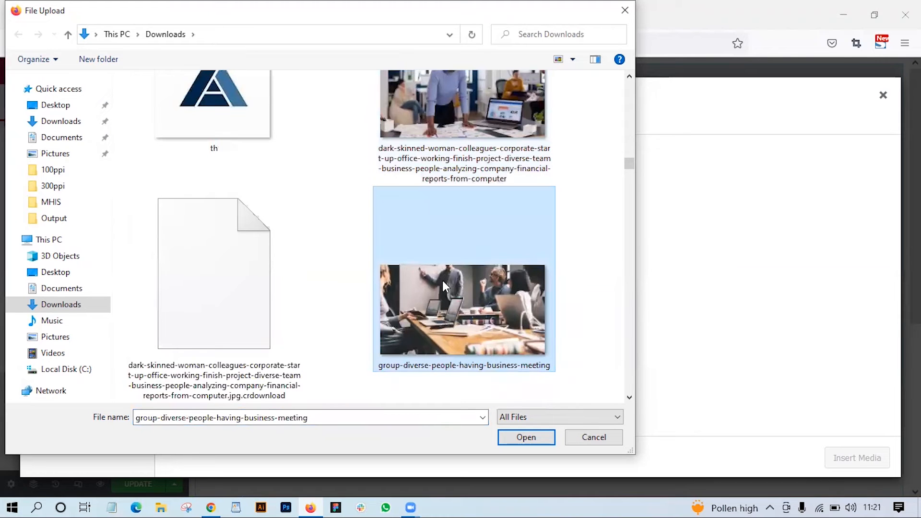
pyautogui.rightClick(464, 310)
pyautogui.click(538, 487)
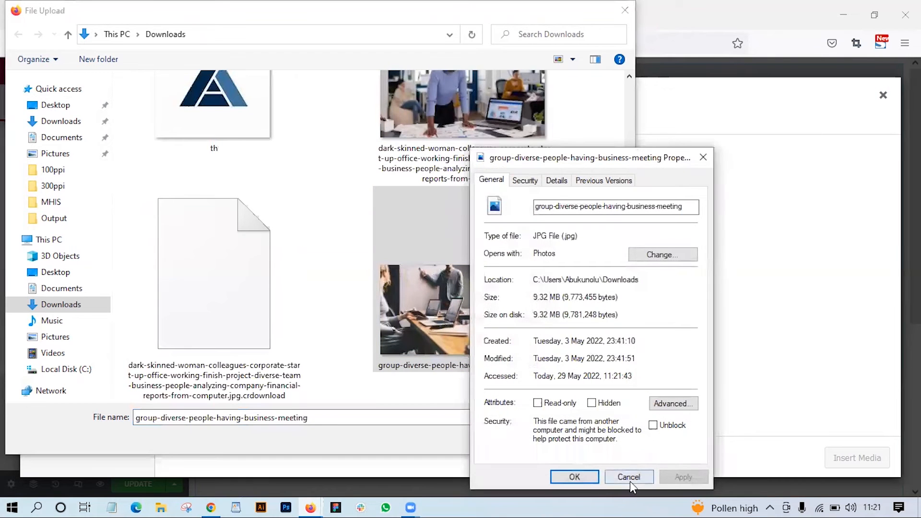
pyautogui.click(628, 477)
pyautogui.scroll(-8, 473, 344)
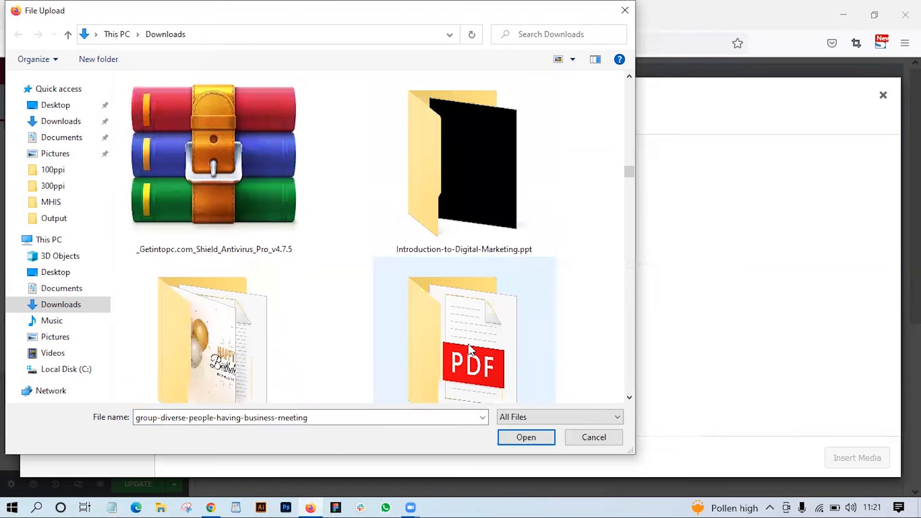
# - Upload responsive-wordpress-website-design-development from Downloads and insert it as the picture of the Image widget
pyautogui.scroll(-5, 469, 346)
pyautogui.click(476, 325)
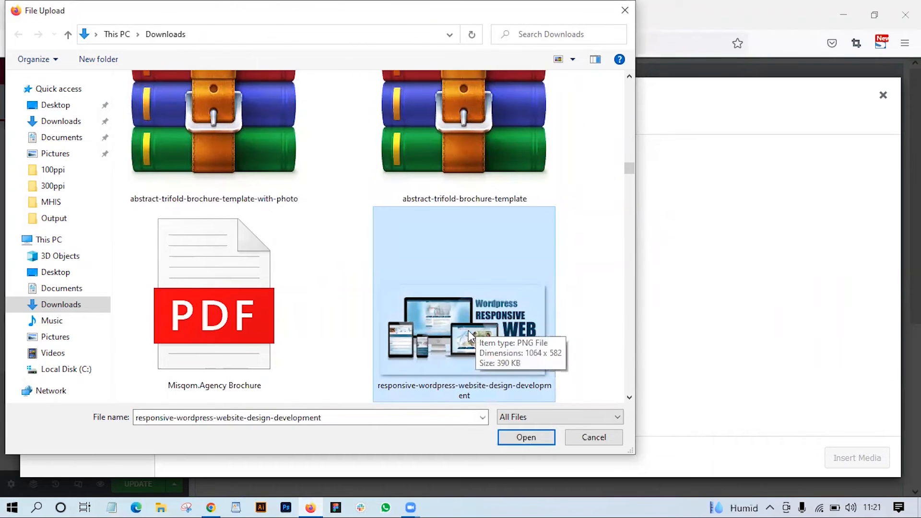
pyautogui.scroll(-2, 468, 331)
pyautogui.scroll(-2, 469, 331)
pyautogui.scroll(3, 467, 319)
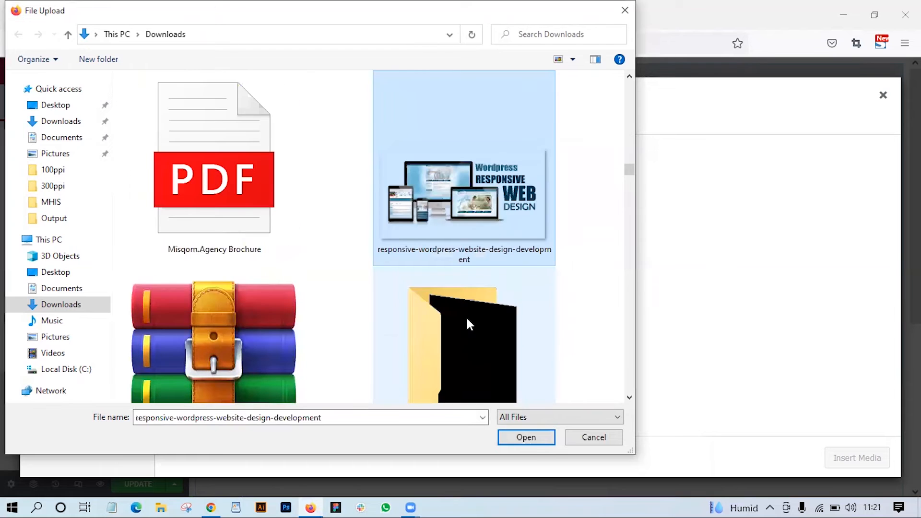
pyautogui.click(526, 437)
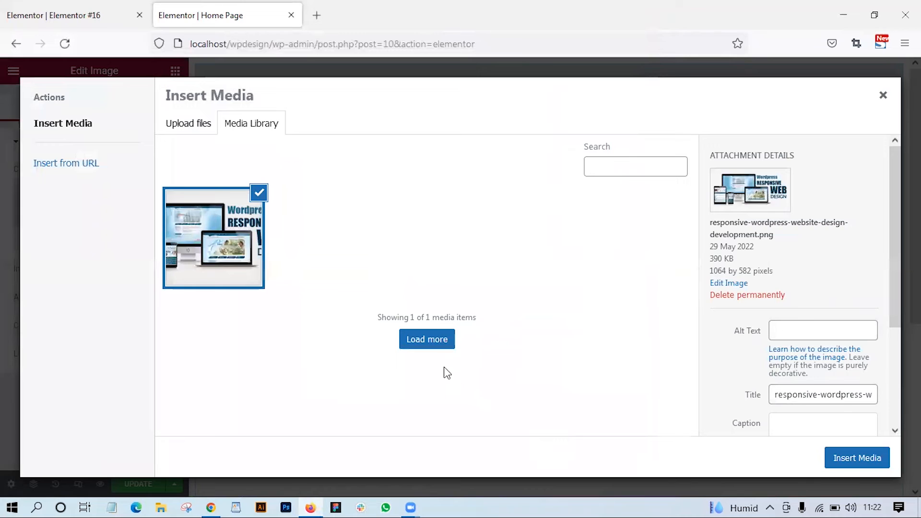
pyautogui.click(858, 458)
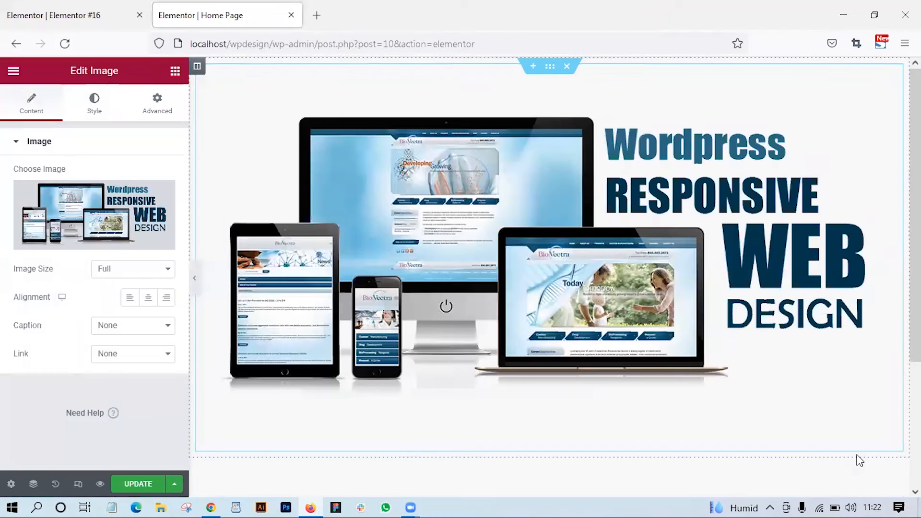
# - Add a new section with two equal columns below the image section
pyautogui.scroll(-5, 725, 352)
pyautogui.scroll(4, 724, 355)
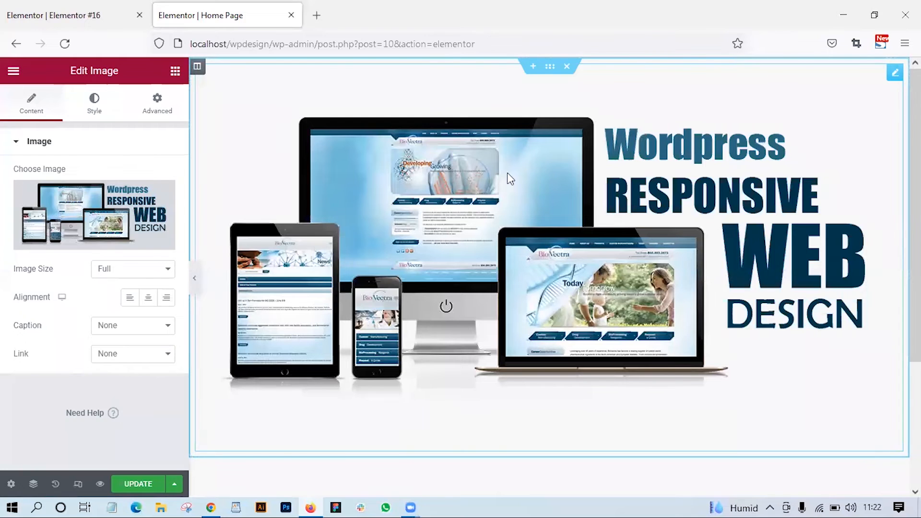
pyautogui.scroll(-3, 422, 307)
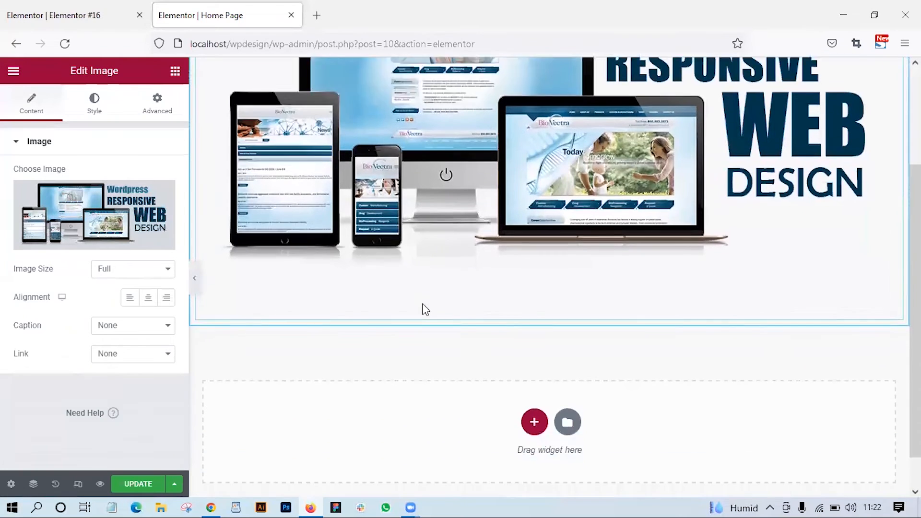
pyautogui.scroll(3, 424, 310)
pyautogui.scroll(-4, 423, 310)
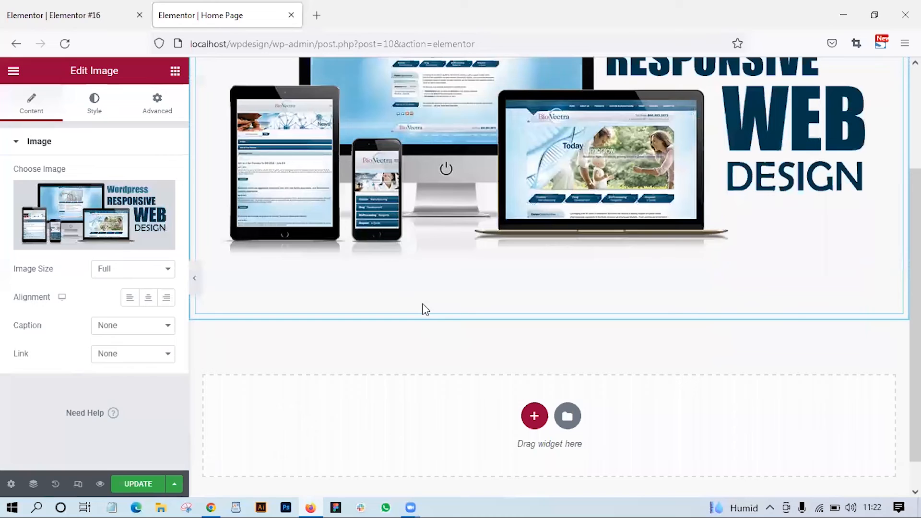
pyautogui.scroll(2, 391, 281)
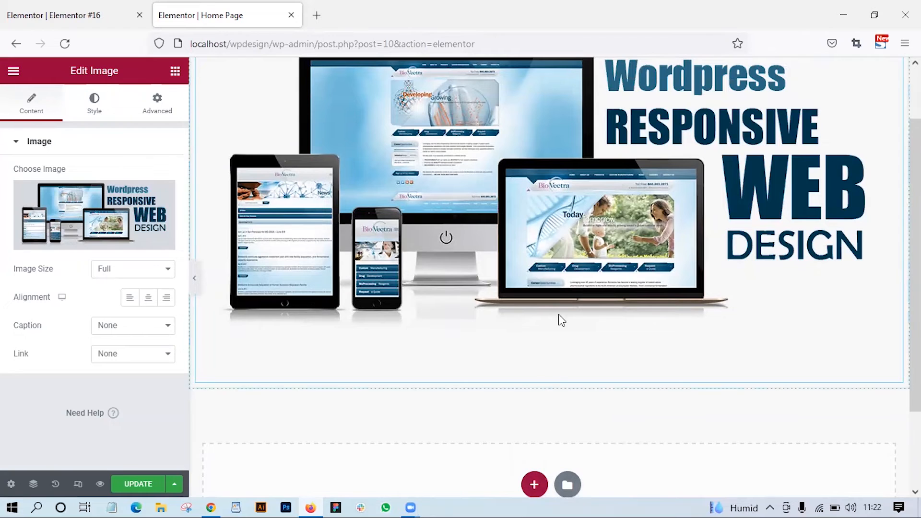
pyautogui.click(533, 481)
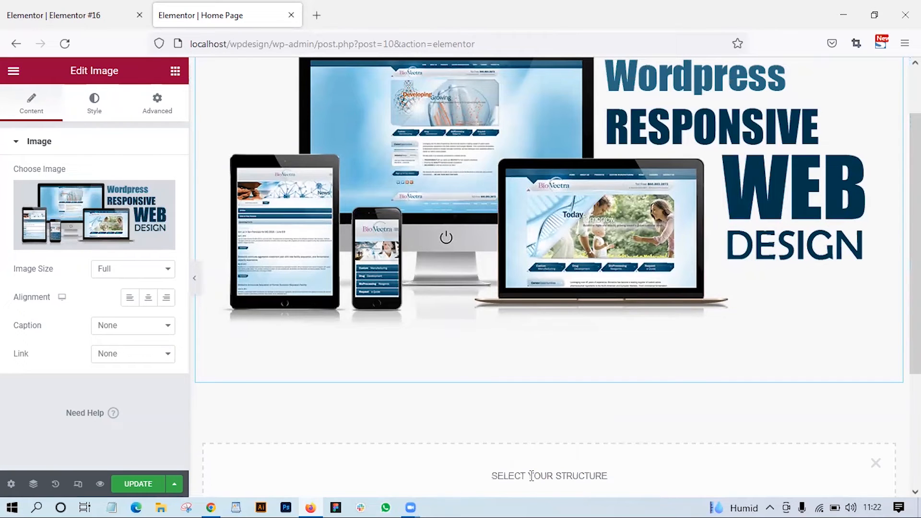
pyautogui.scroll(-3, 531, 476)
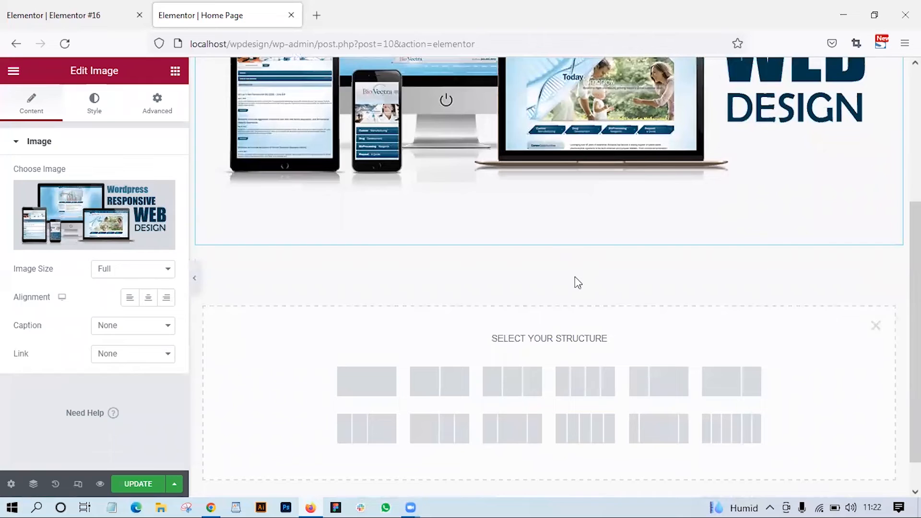
pyautogui.scroll(-1, 575, 277)
pyautogui.click(876, 288)
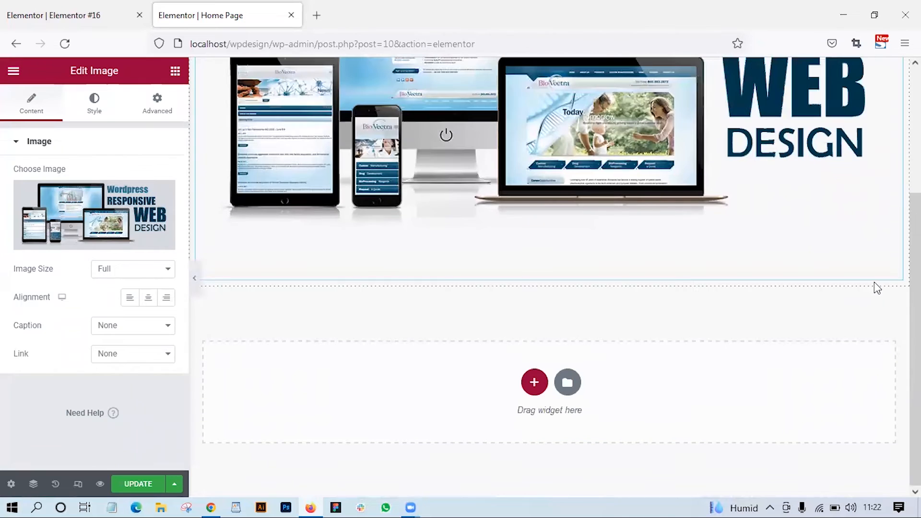
pyautogui.click(534, 383)
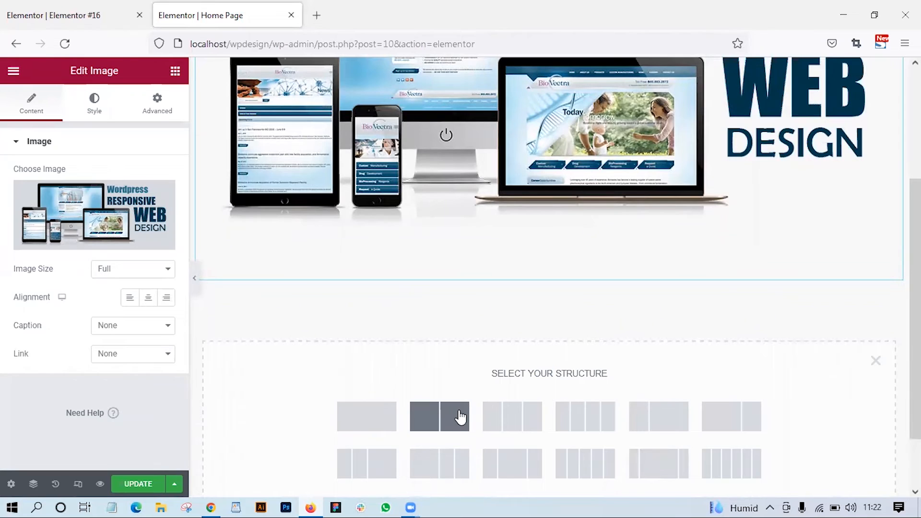
pyautogui.click(451, 424)
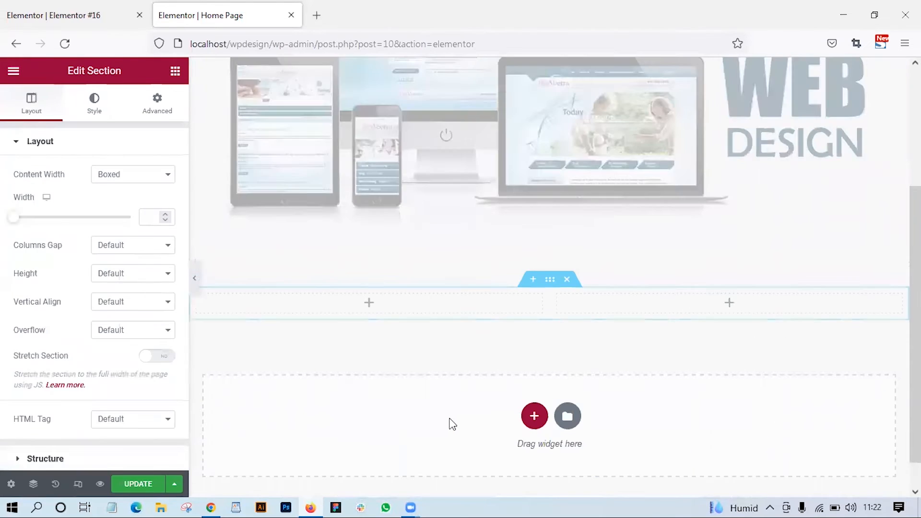
# - Place a Heading widget in the left column of the two-column section and a Text Editor widget below it
pyautogui.click(366, 309)
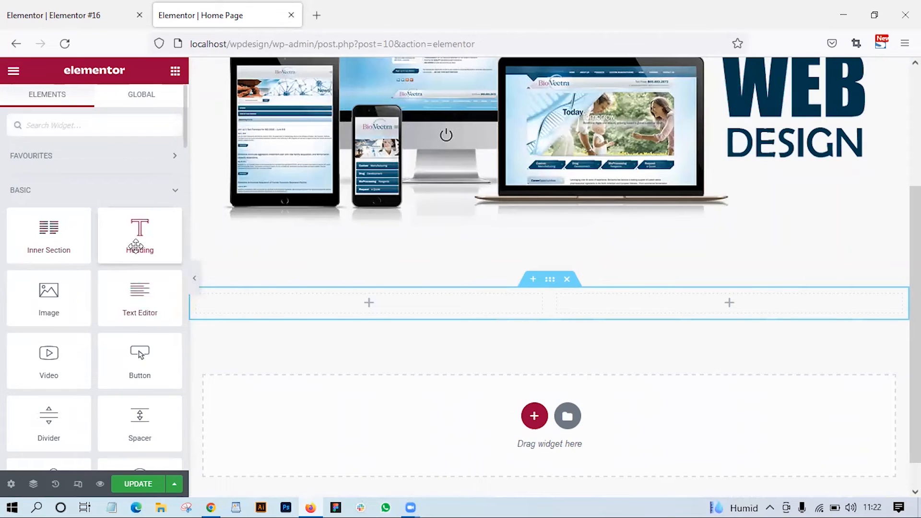
pyautogui.moveTo(145, 250); pyautogui.dragTo(388, 304)
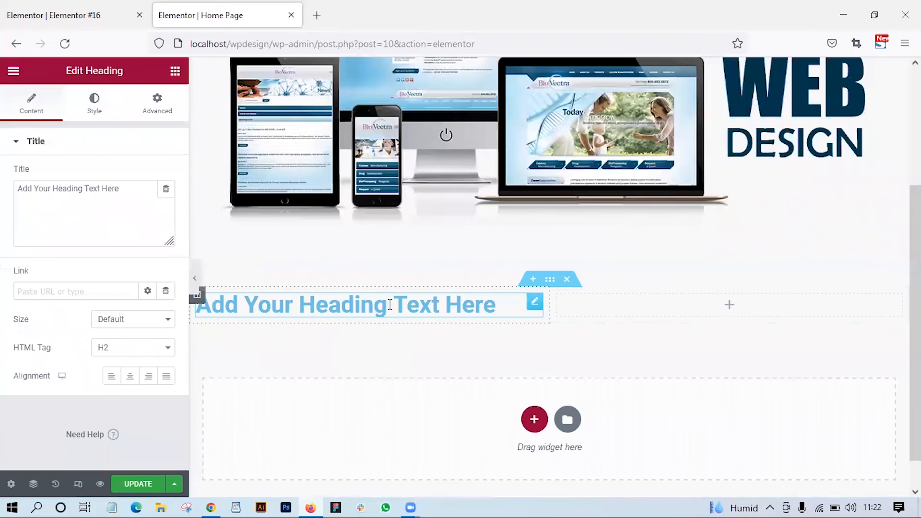
pyautogui.click(178, 72)
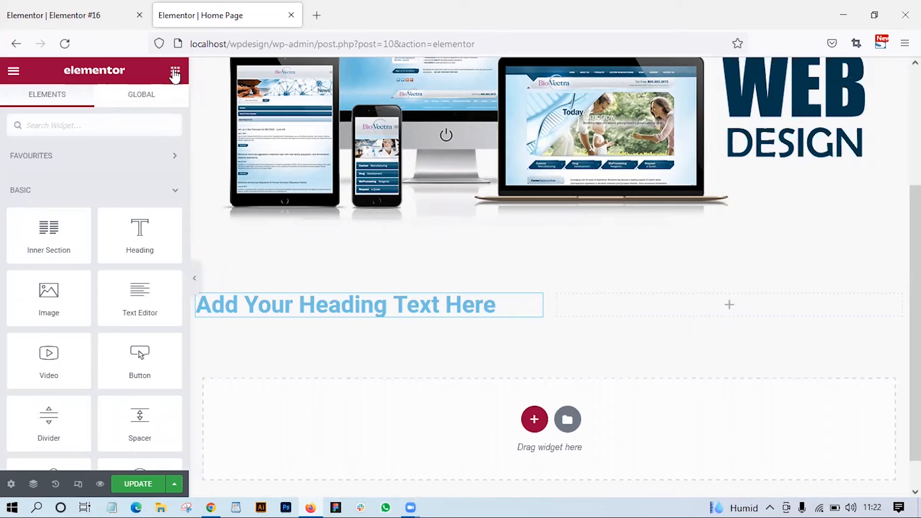
pyautogui.moveTo(144, 302); pyautogui.dragTo(365, 318)
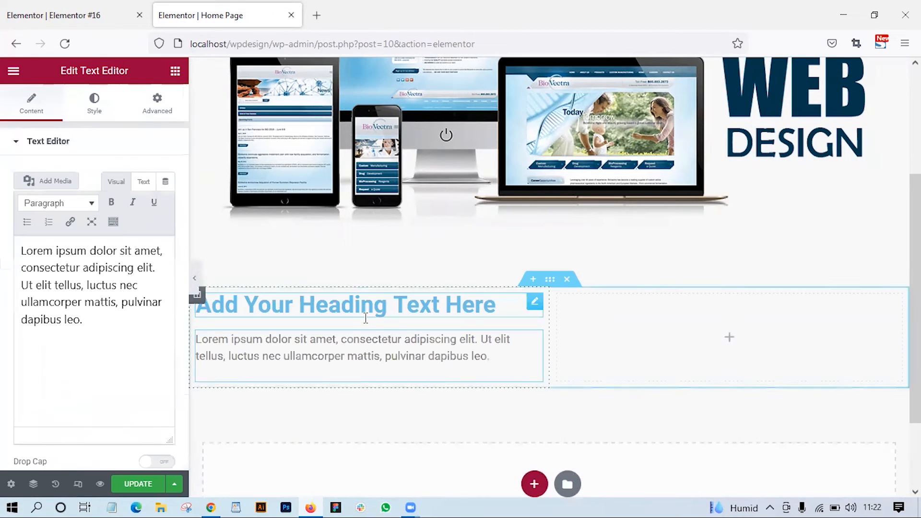
# - Place a Button widget in the right column of the two-column section and align it to the center
pyautogui.click(176, 72)
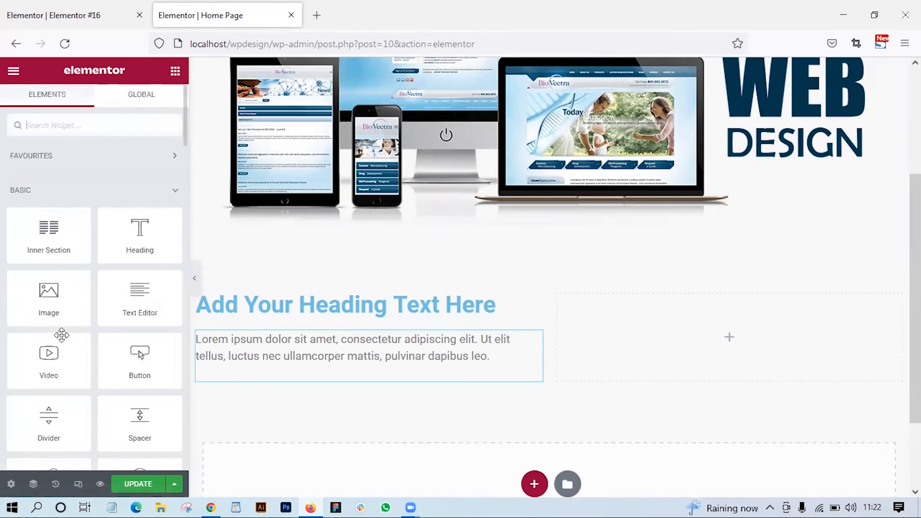
pyautogui.scroll(-2, 72, 336)
pyautogui.moveTo(140, 294); pyautogui.dragTo(719, 337)
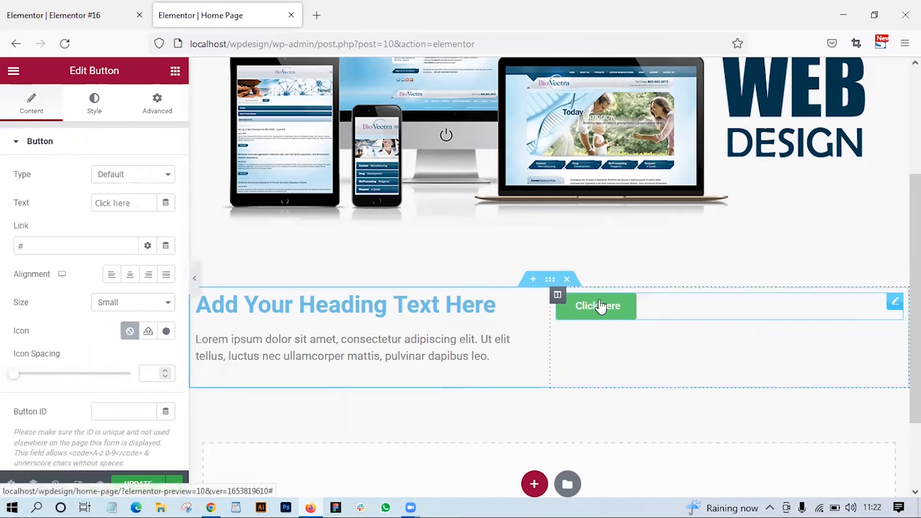
pyautogui.click(130, 275)
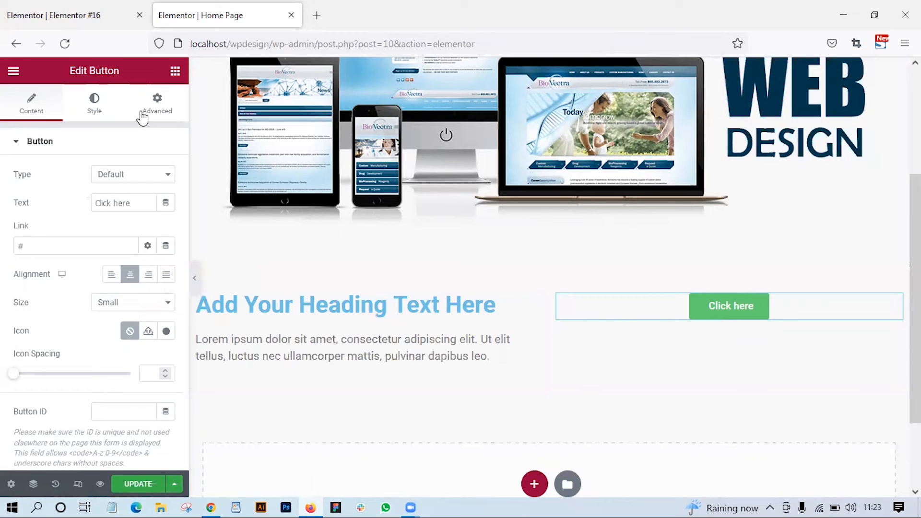
# - Set the button's margin to 34 px on all four sides
pyautogui.click(156, 99)
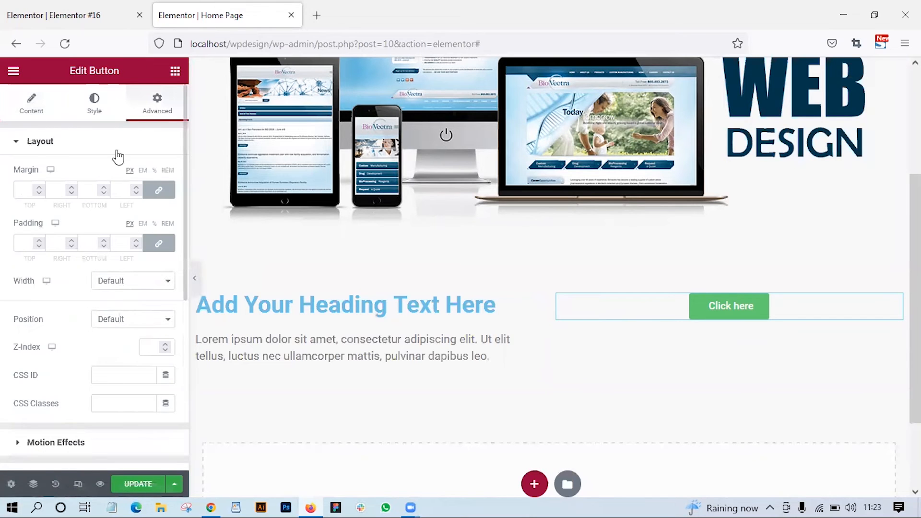
pyautogui.click(38, 187)
pyautogui.click(38, 187)
pyautogui.click(38, 188)
pyautogui.click(39, 188)
pyautogui.click(38, 187)
pyautogui.click(38, 188)
pyautogui.click(39, 187)
pyautogui.click(39, 187)
pyautogui.click(38, 188)
pyautogui.click(39, 188)
pyautogui.click(39, 187)
pyautogui.click(38, 188)
pyautogui.click(39, 188)
pyautogui.click(39, 188)
pyautogui.click(39, 188)
pyautogui.click(39, 188)
pyautogui.click(39, 187)
pyautogui.click(39, 187)
pyautogui.click(39, 188)
pyautogui.click(39, 187)
pyautogui.click(39, 188)
pyautogui.click(39, 188)
pyautogui.click(39, 187)
pyautogui.click(38, 187)
pyautogui.click(39, 190)
pyautogui.click(39, 190)
pyautogui.click(39, 190)
pyautogui.click(39, 190)
pyautogui.click(39, 190)
pyautogui.click(39, 190)
pyautogui.click(39, 190)
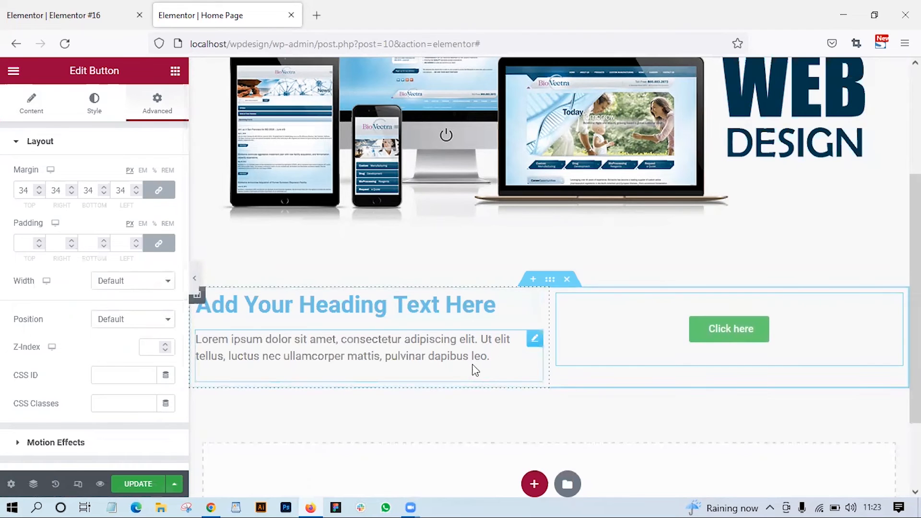
# - Add another section below with a three-column structure that has a wide middle column and narrow side columns
pyautogui.scroll(-2, 473, 364)
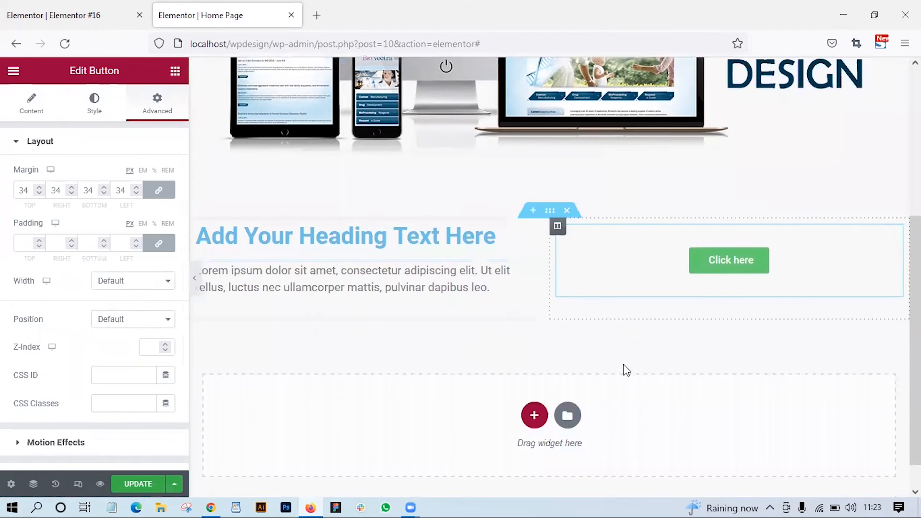
pyautogui.click(534, 416)
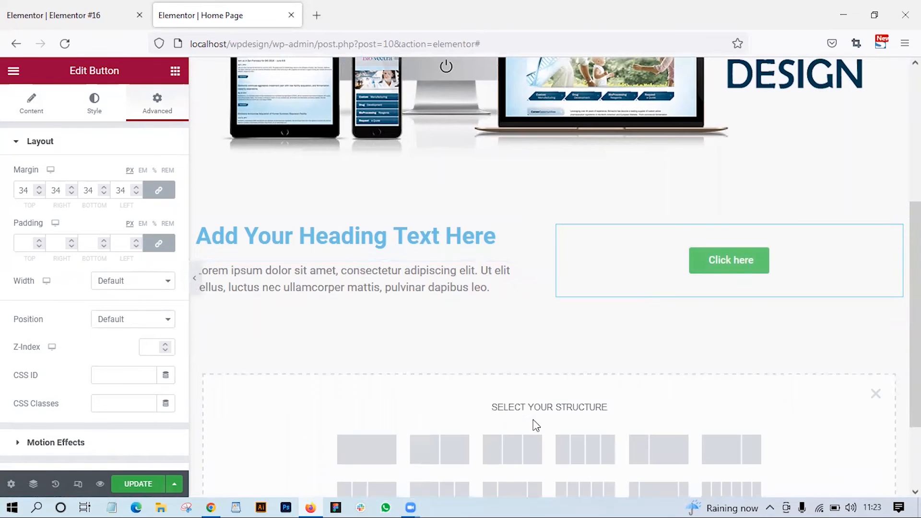
pyautogui.scroll(-3, 559, 477)
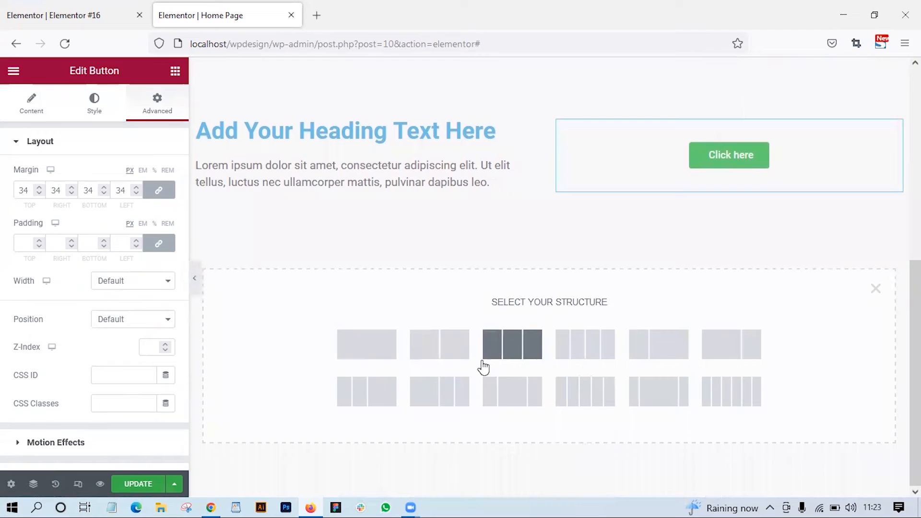
pyautogui.click(508, 400)
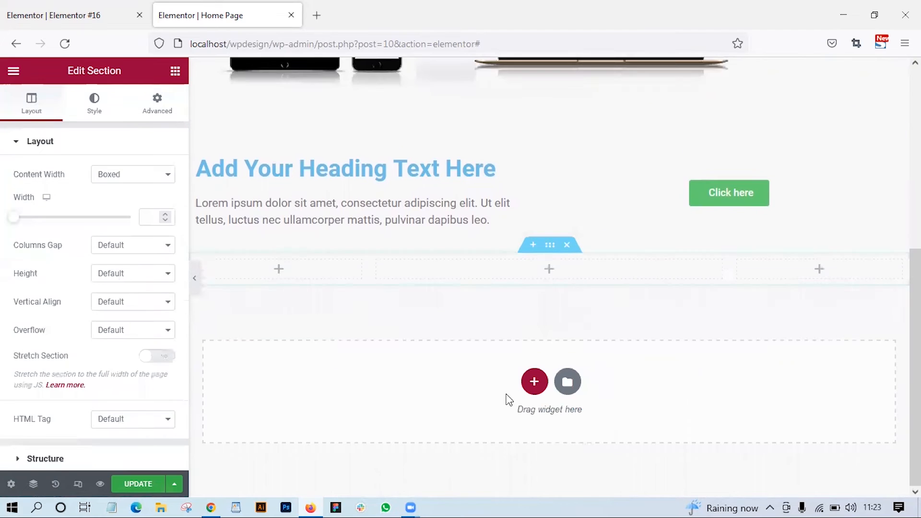
# - Place an Image widget in the left column of the three-column section
pyautogui.click(295, 270)
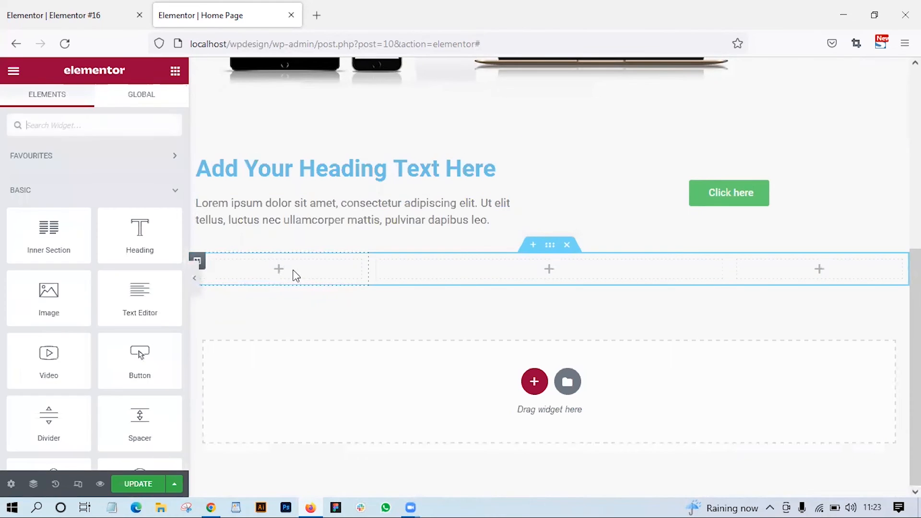
pyautogui.moveTo(48, 295); pyautogui.dragTo(316, 266)
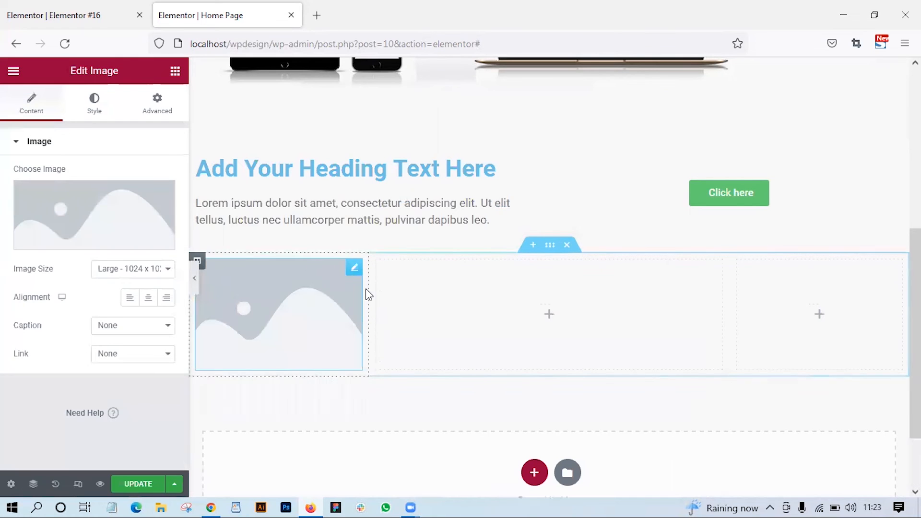
pyautogui.click(158, 101)
# - Place a Text Editor widget in the wide middle column and an Image widget in the right column of the three-column section
pyautogui.click(175, 71)
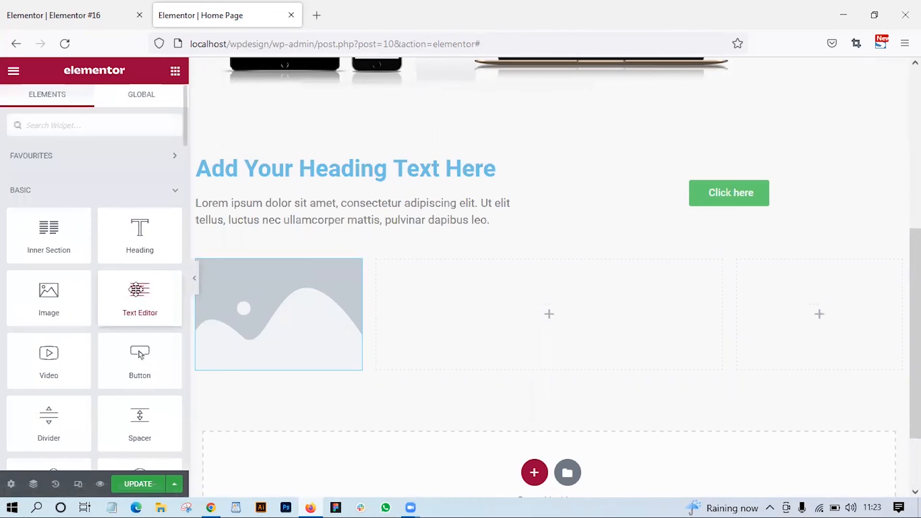
pyautogui.moveTo(133, 291); pyautogui.dragTo(527, 312)
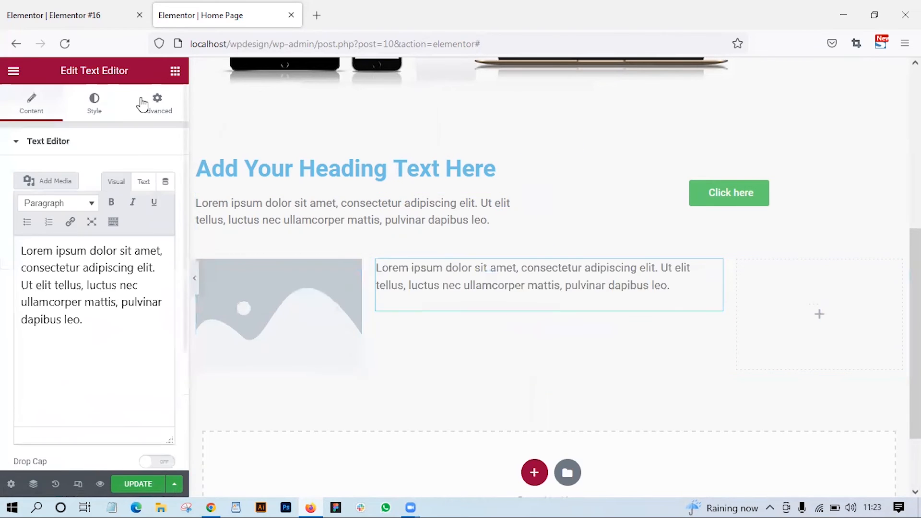
pyautogui.click(176, 71)
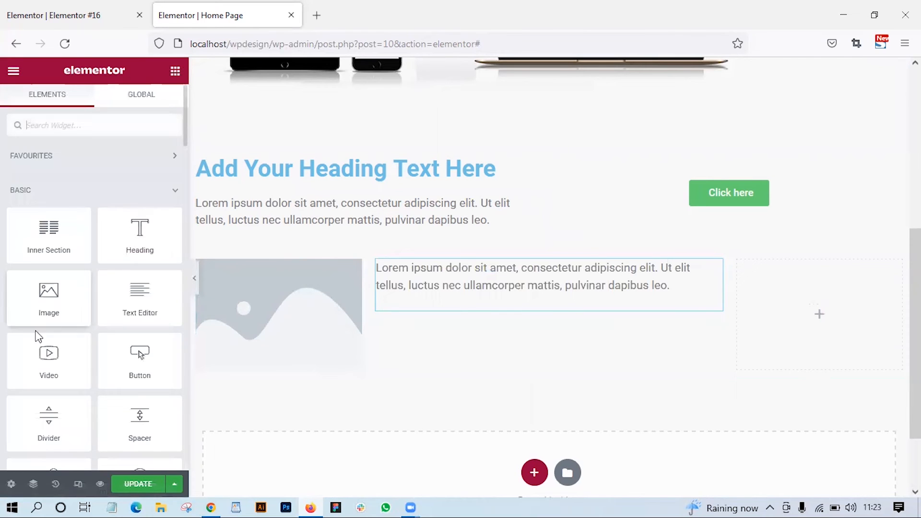
pyautogui.moveTo(66, 297); pyautogui.dragTo(794, 303)
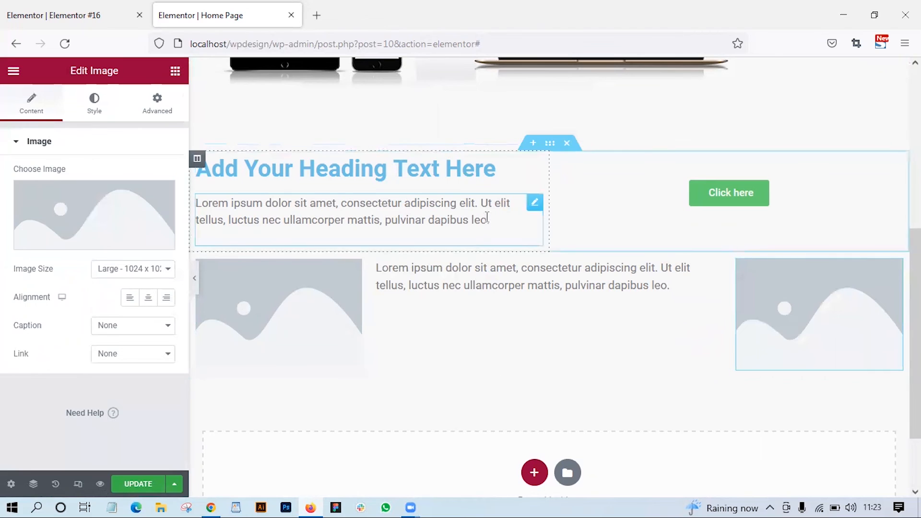
# - Set the top and bottom margins of the section containing the heading and button to 7 px
pyautogui.scroll(5, 487, 216)
pyautogui.scroll(-3, 527, 336)
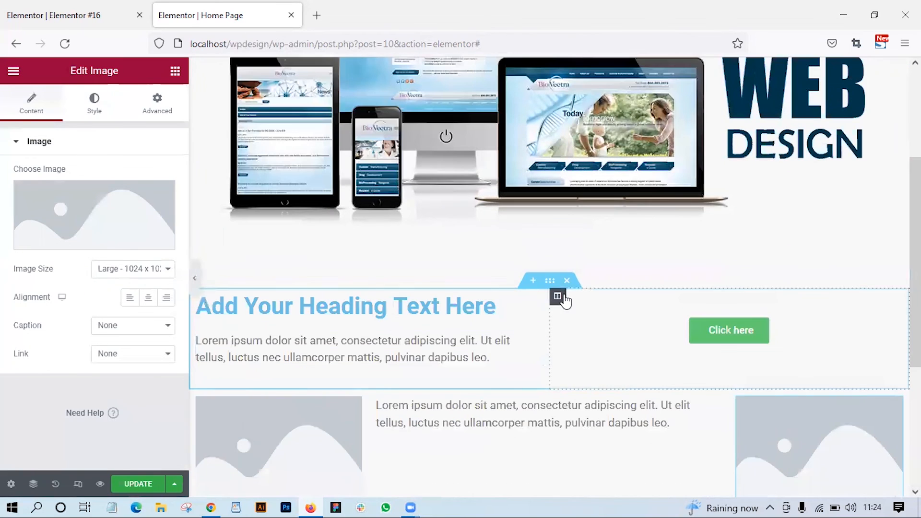
pyautogui.click(550, 281)
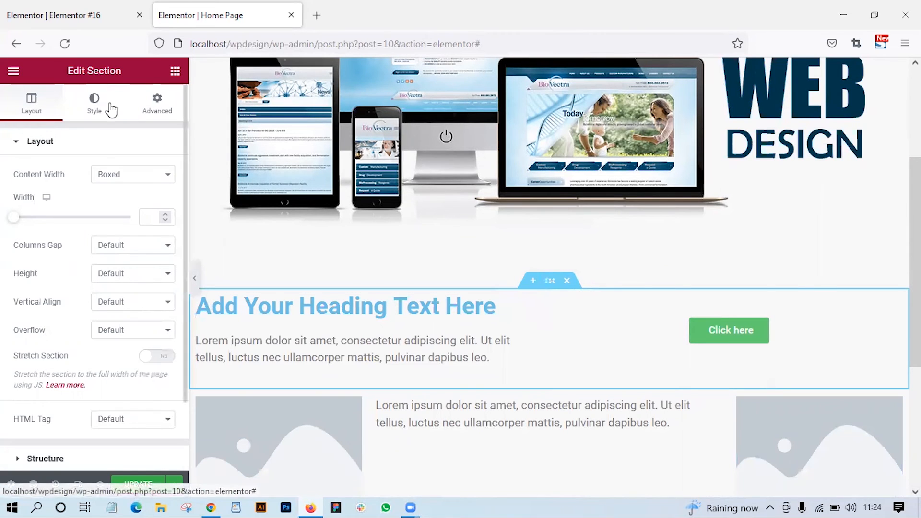
pyautogui.click(156, 104)
pyautogui.click(43, 187)
pyautogui.click(44, 188)
pyautogui.click(43, 188)
pyautogui.click(43, 187)
pyautogui.click(43, 187)
pyautogui.click(44, 187)
pyautogui.click(43, 188)
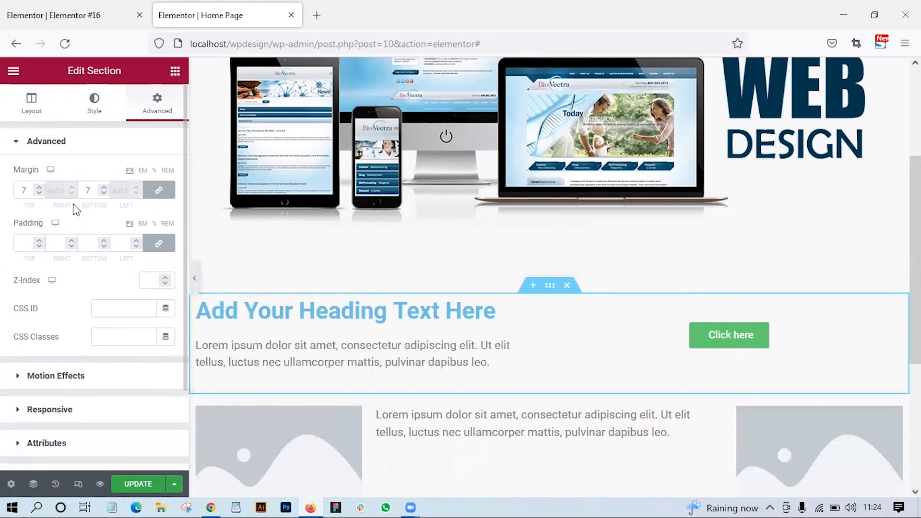
# - Set the padding of the heading and button section to 85 px on all sides and update the page
pyautogui.click(39, 239)
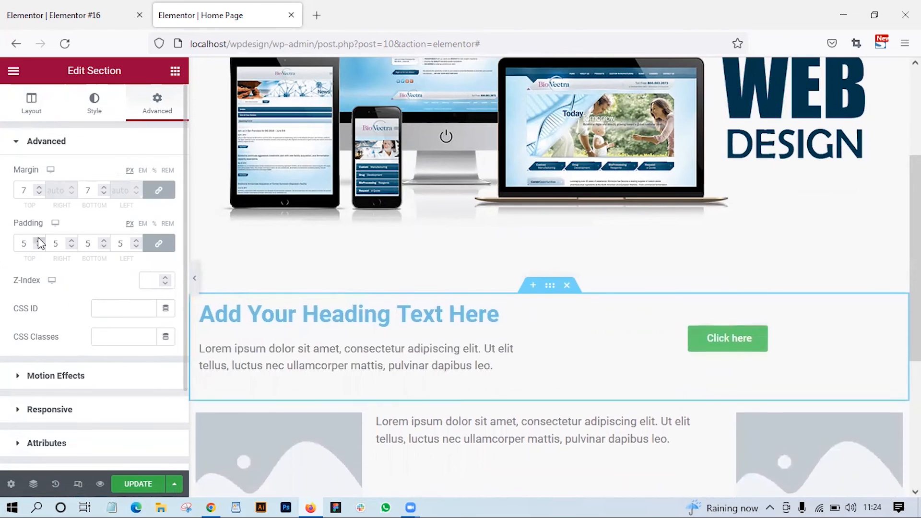
pyautogui.moveTo(38, 239); pyautogui.dragTo(41, 243)
pyautogui.scroll(-4, 310, 299)
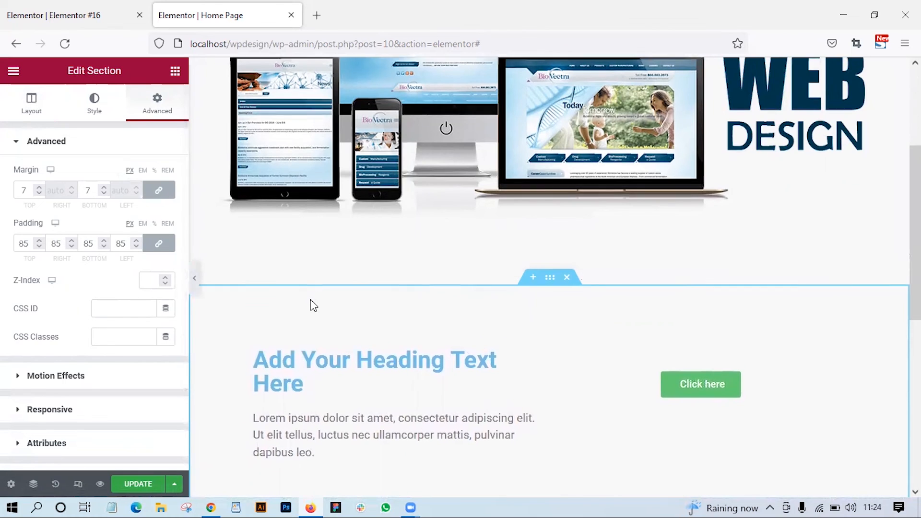
pyautogui.scroll(1, 310, 299)
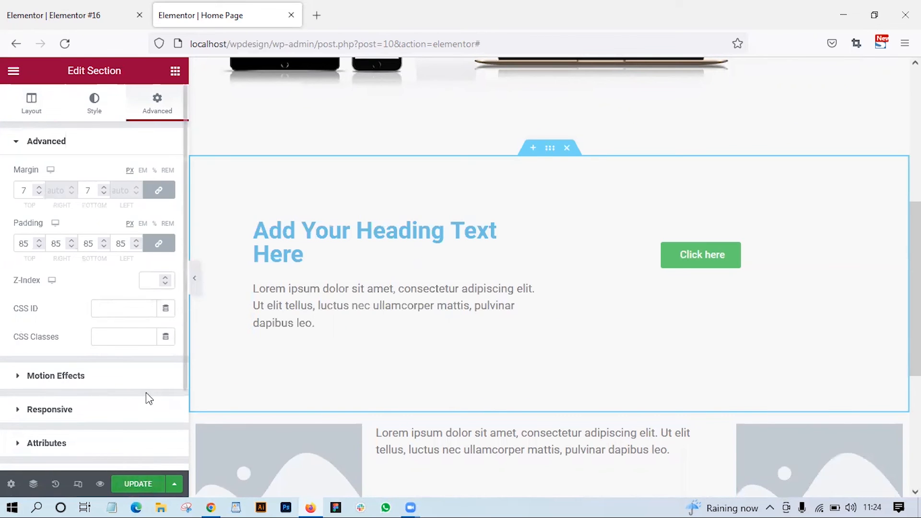
pyautogui.scroll(-5, 505, 272)
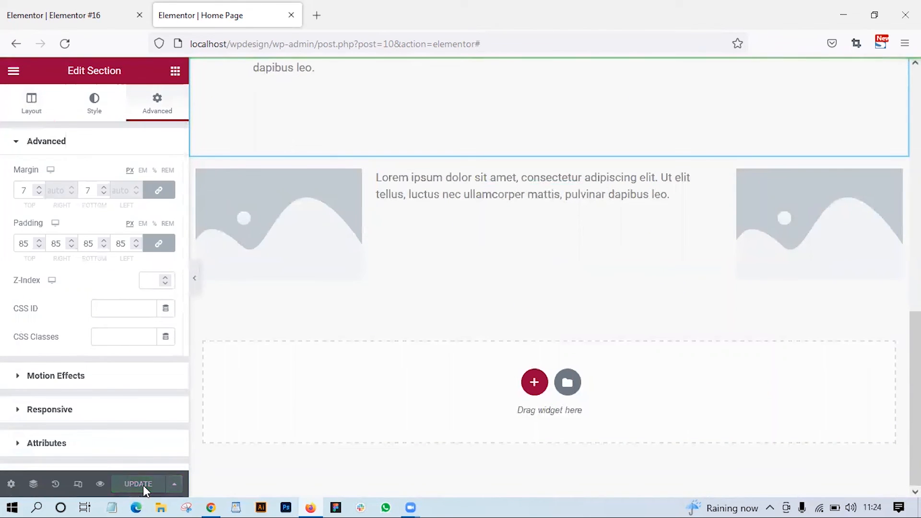
# - Preview the Home Page changes and review the layout from the banner image down to the three-column section
pyautogui.rightClick(100, 486)
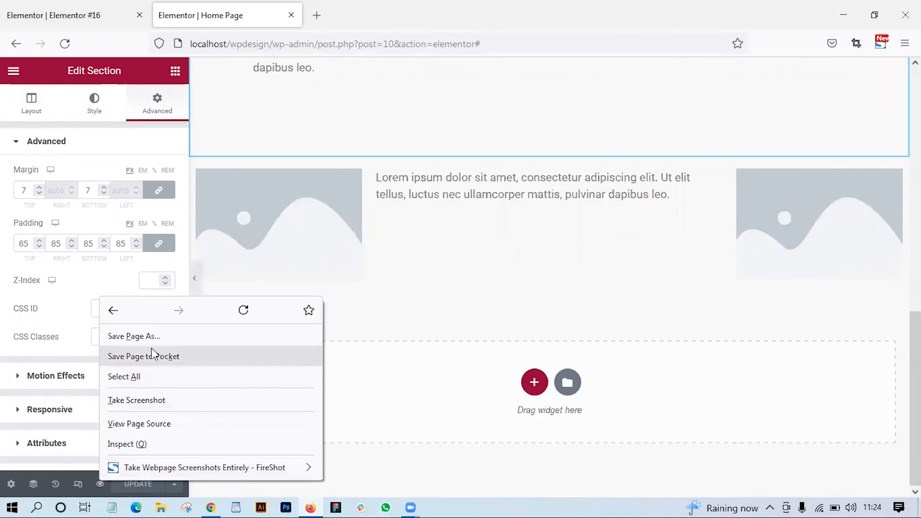
pyautogui.click(100, 484)
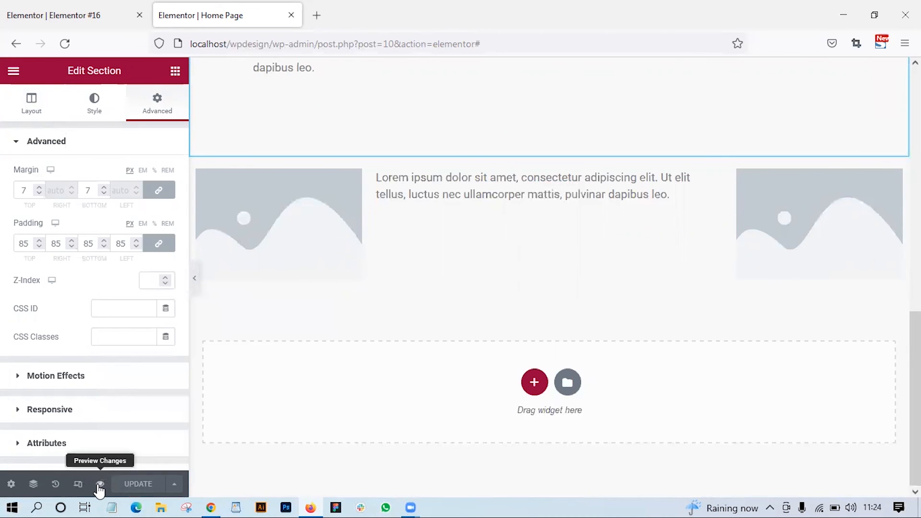
pyautogui.click(98, 485)
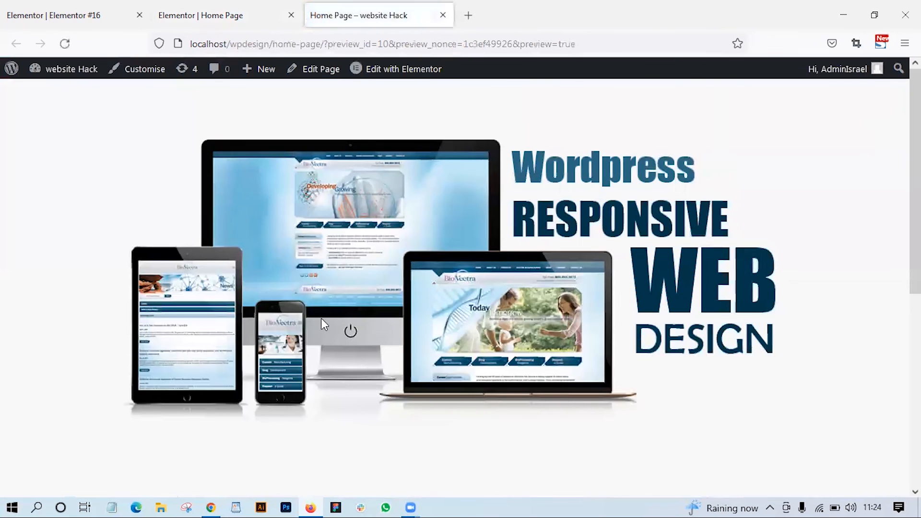
pyautogui.scroll(-3, 321, 319)
pyautogui.scroll(-5, 324, 325)
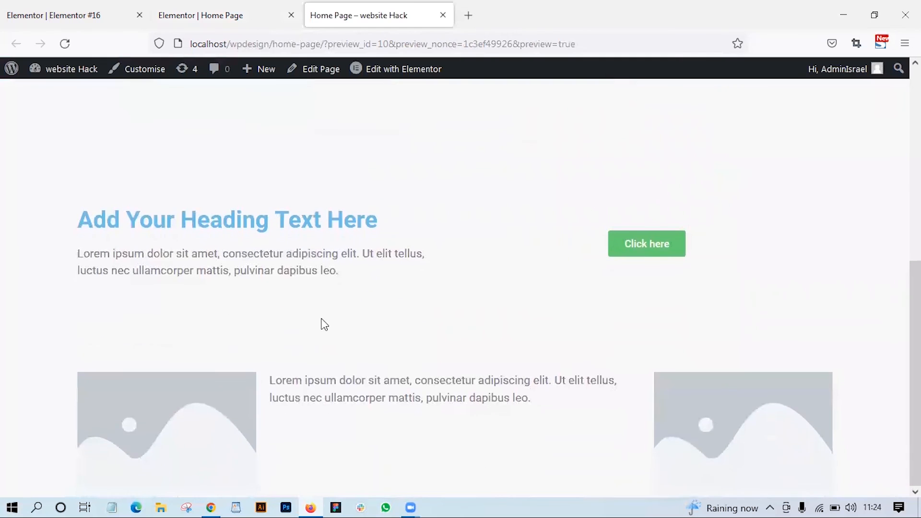
pyautogui.scroll(7, 324, 325)
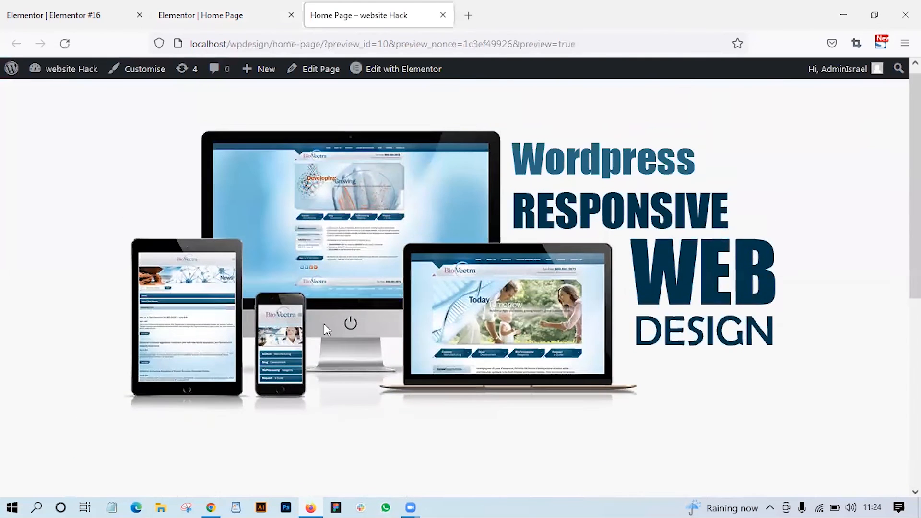
pyautogui.scroll(-3, 323, 323)
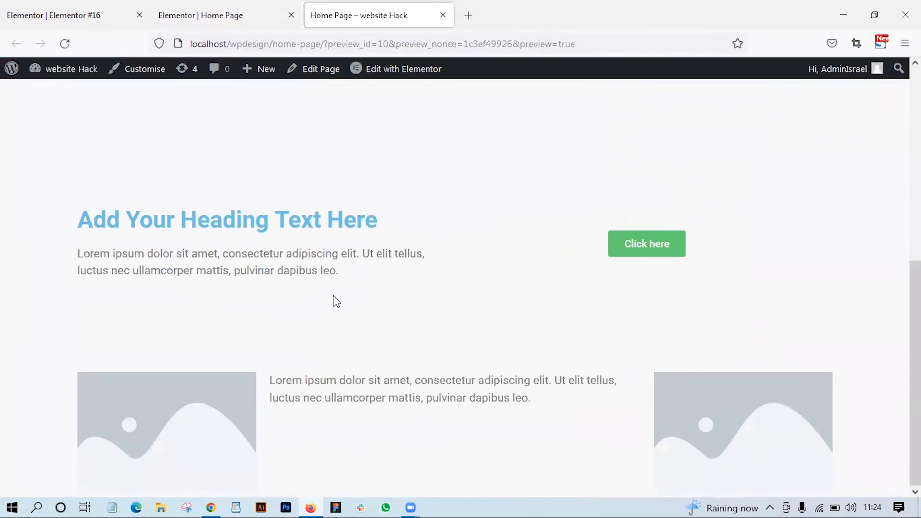
pyautogui.scroll(4, 303, 240)
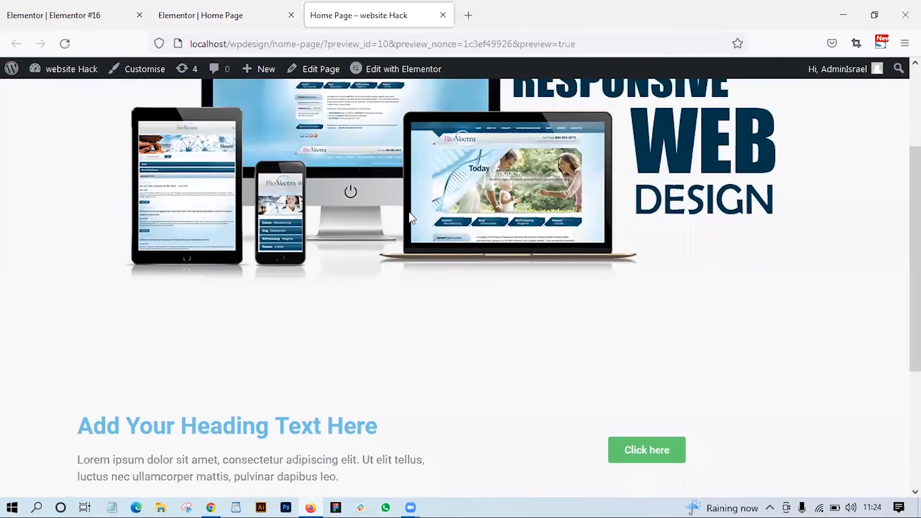
# - Return to the Home Page editor and add a Heading widget in a new section below the three-column section
pyautogui.click(48, 9)
pyautogui.moveTo(52, 229); pyautogui.dragTo(238, 28)
pyautogui.click(237, 21)
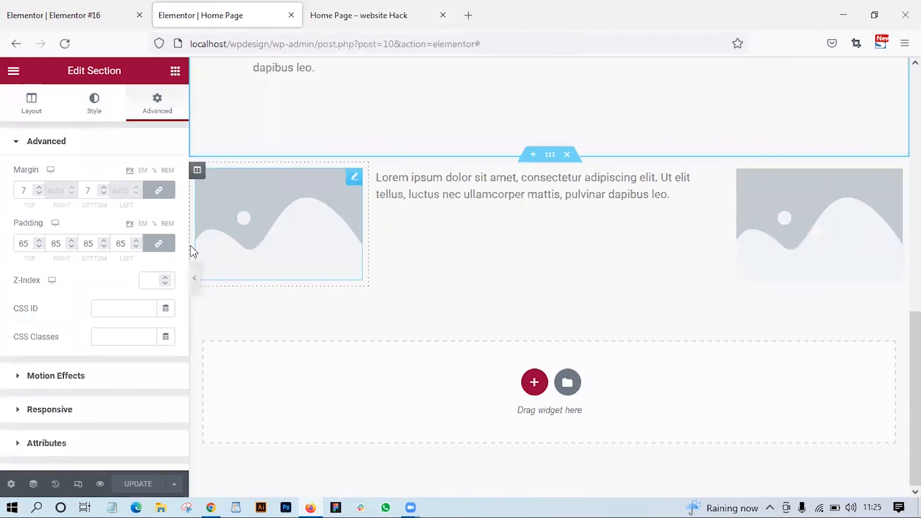
pyautogui.click(173, 70)
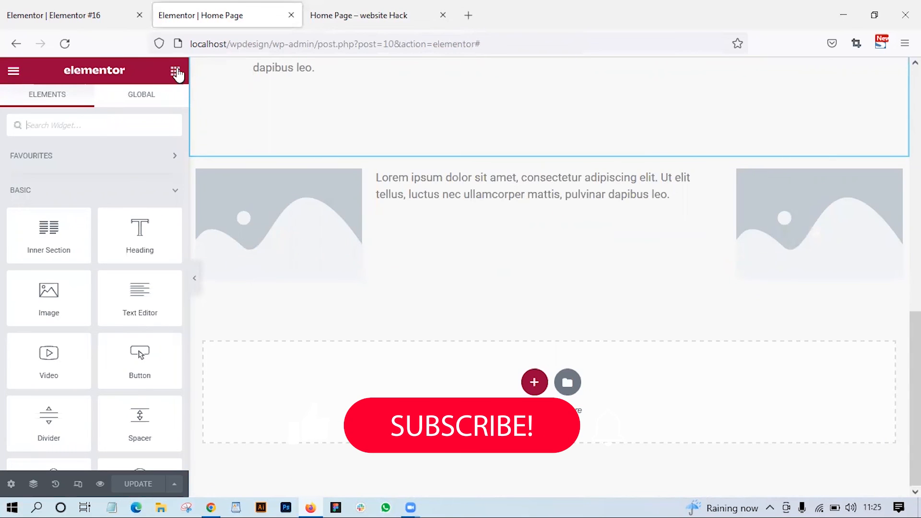
pyautogui.moveTo(149, 243); pyautogui.dragTo(399, 413)
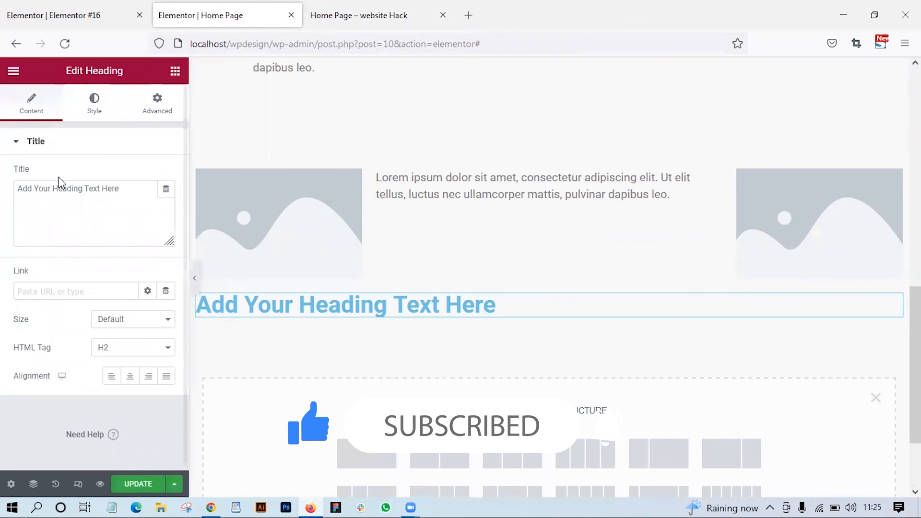
# - Add a Text Editor widget directly beneath the new heading in the last section
pyautogui.click(175, 71)
pyautogui.moveTo(139, 230); pyautogui.dragTo(455, 331)
pyautogui.moveTo(127, 308); pyautogui.dragTo(464, 315)
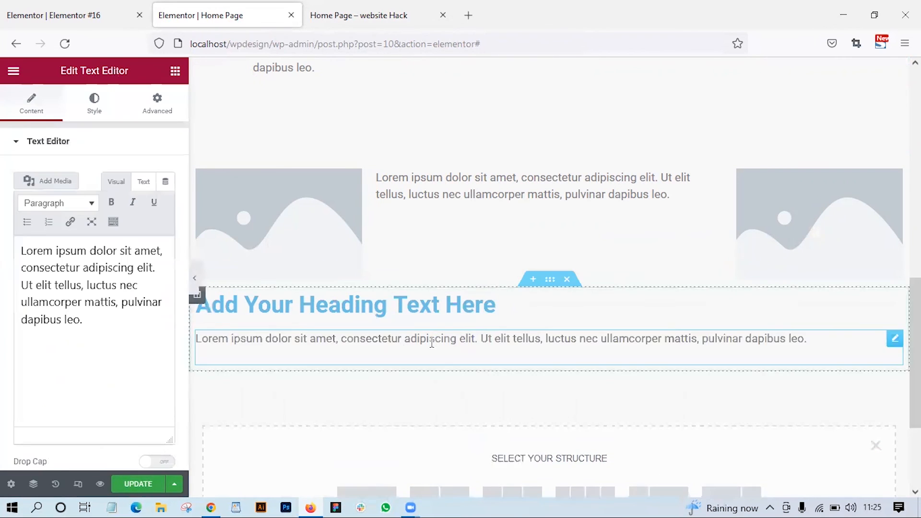
pyautogui.click(176, 71)
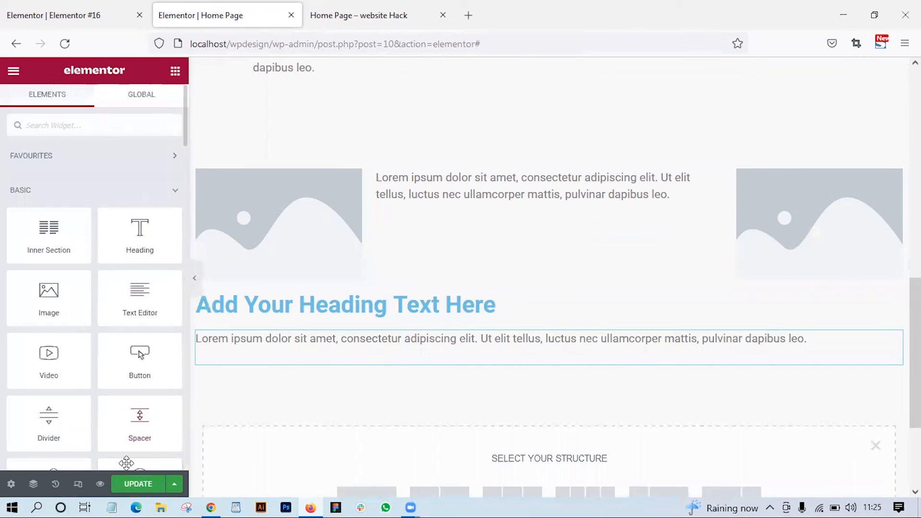